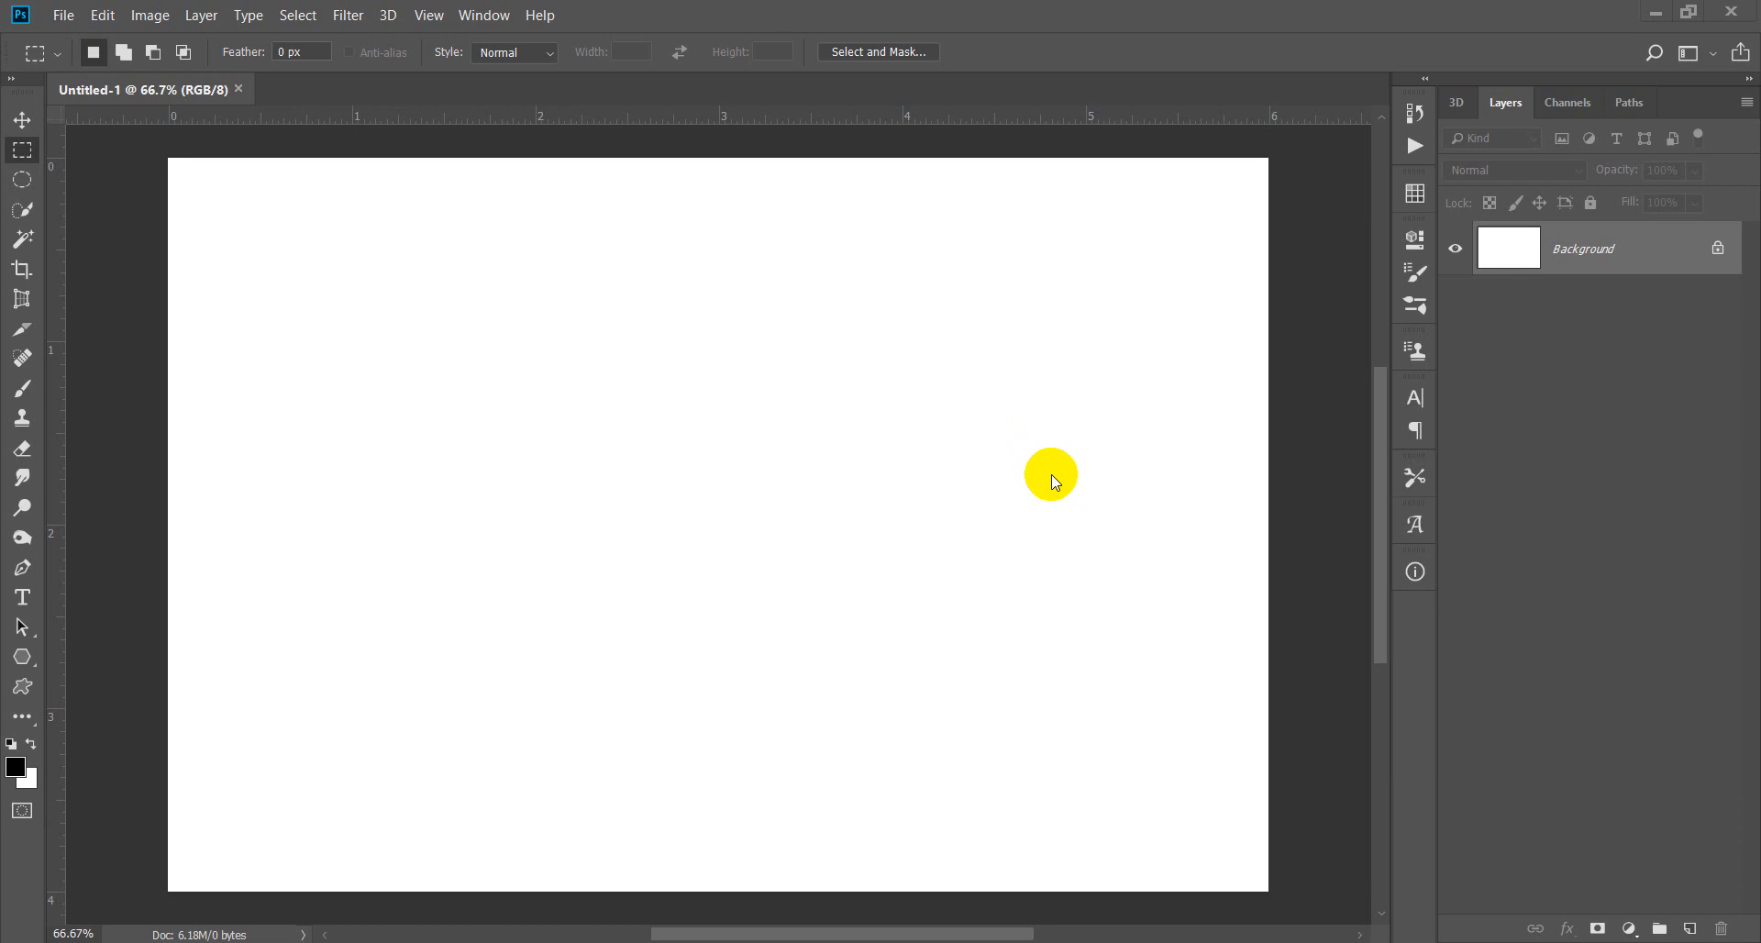
Reset the swatches to default colors and set the foreground color to pure red (ff0000).
{"action": "scroll", "coordinate": [1052, 475], "scroll_direction": "up", "scroll_amount": 1}
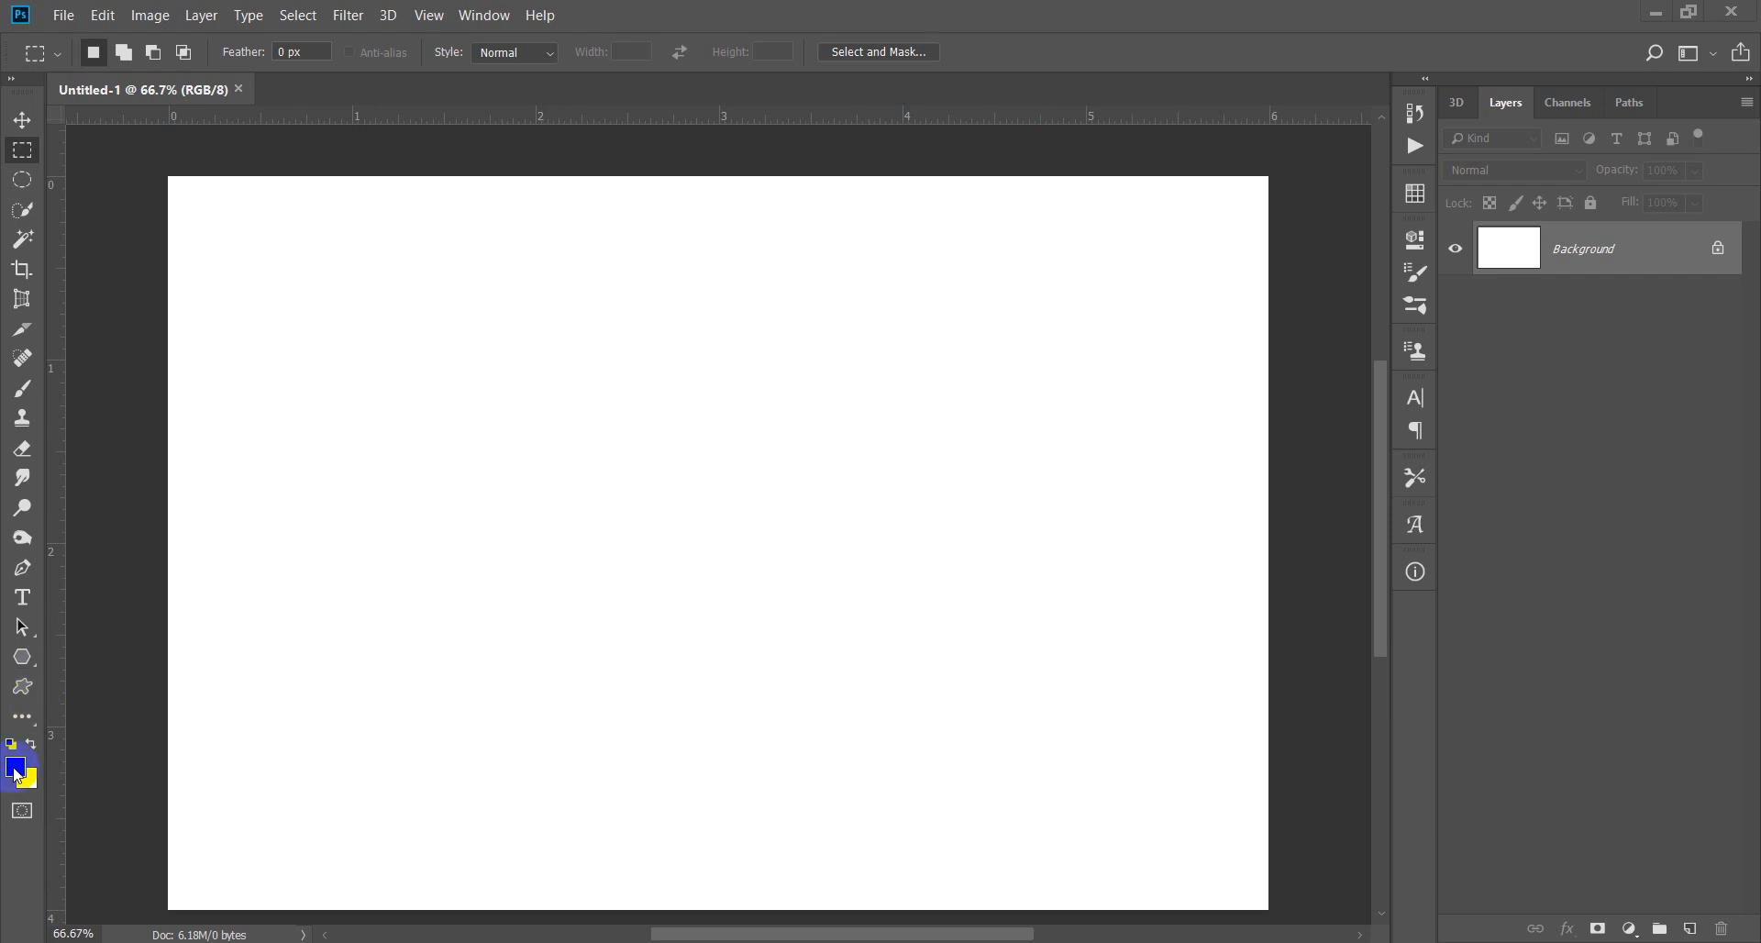
{"action": "key", "text": "d"}
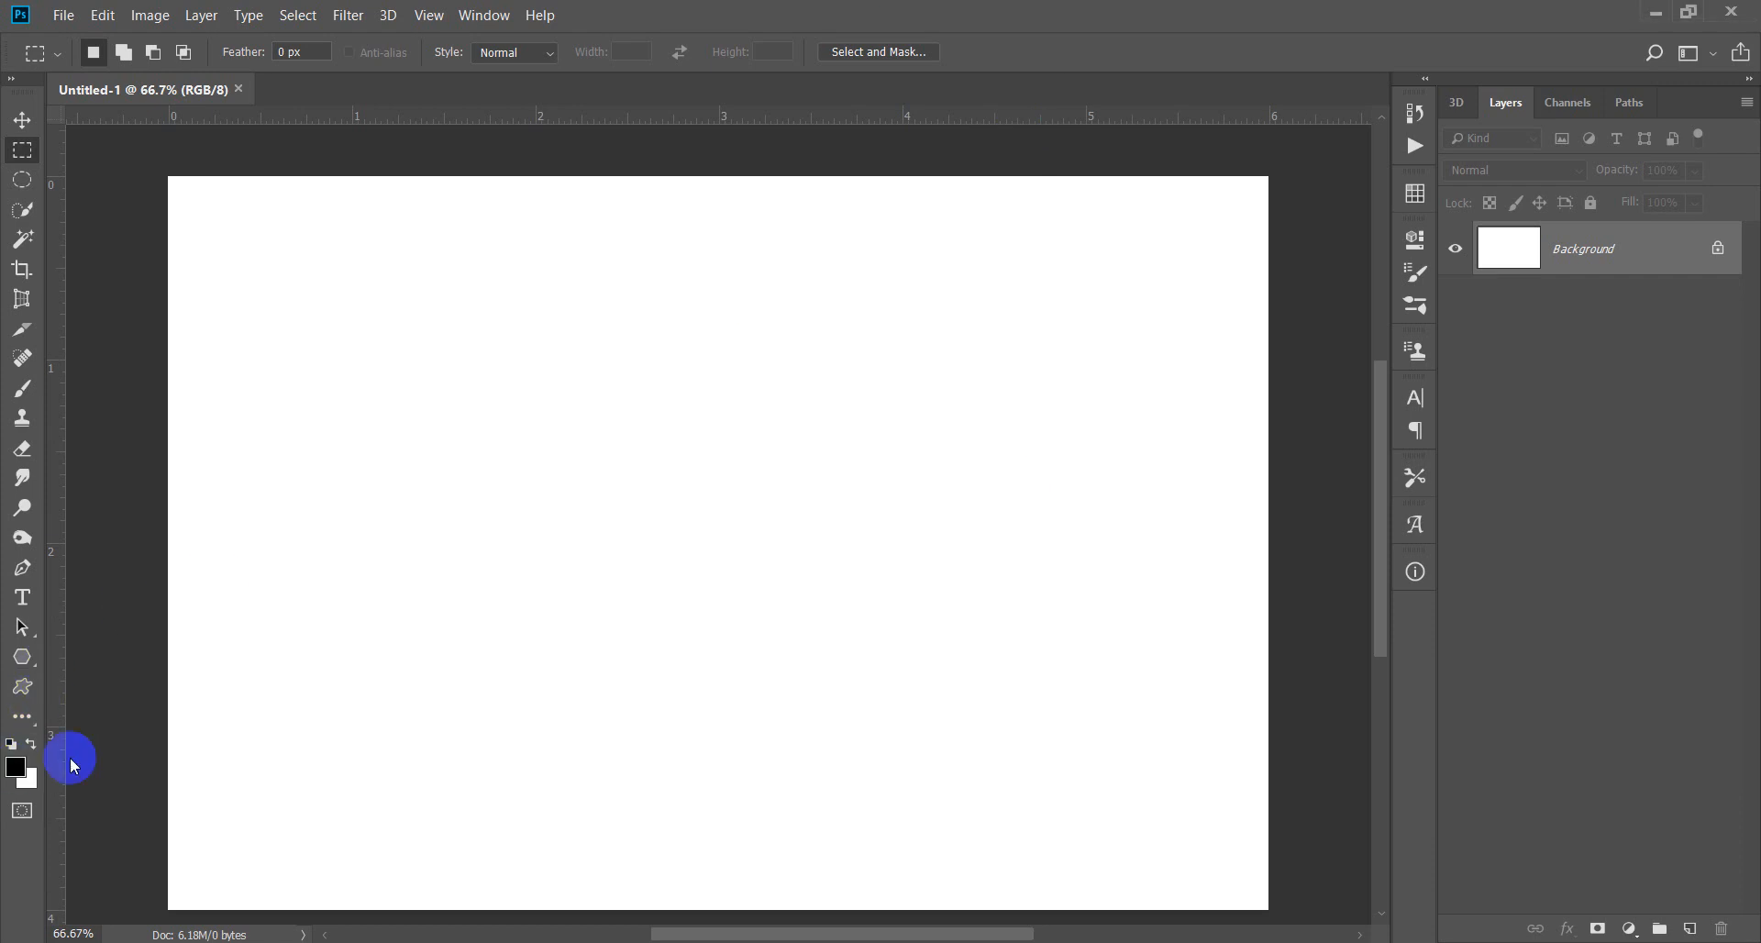
{"action": "left_click", "coordinate": [15, 767]}
{"action": "left_click_drag", "start_coordinate": [869, 308], "coordinate": [882, 244]}
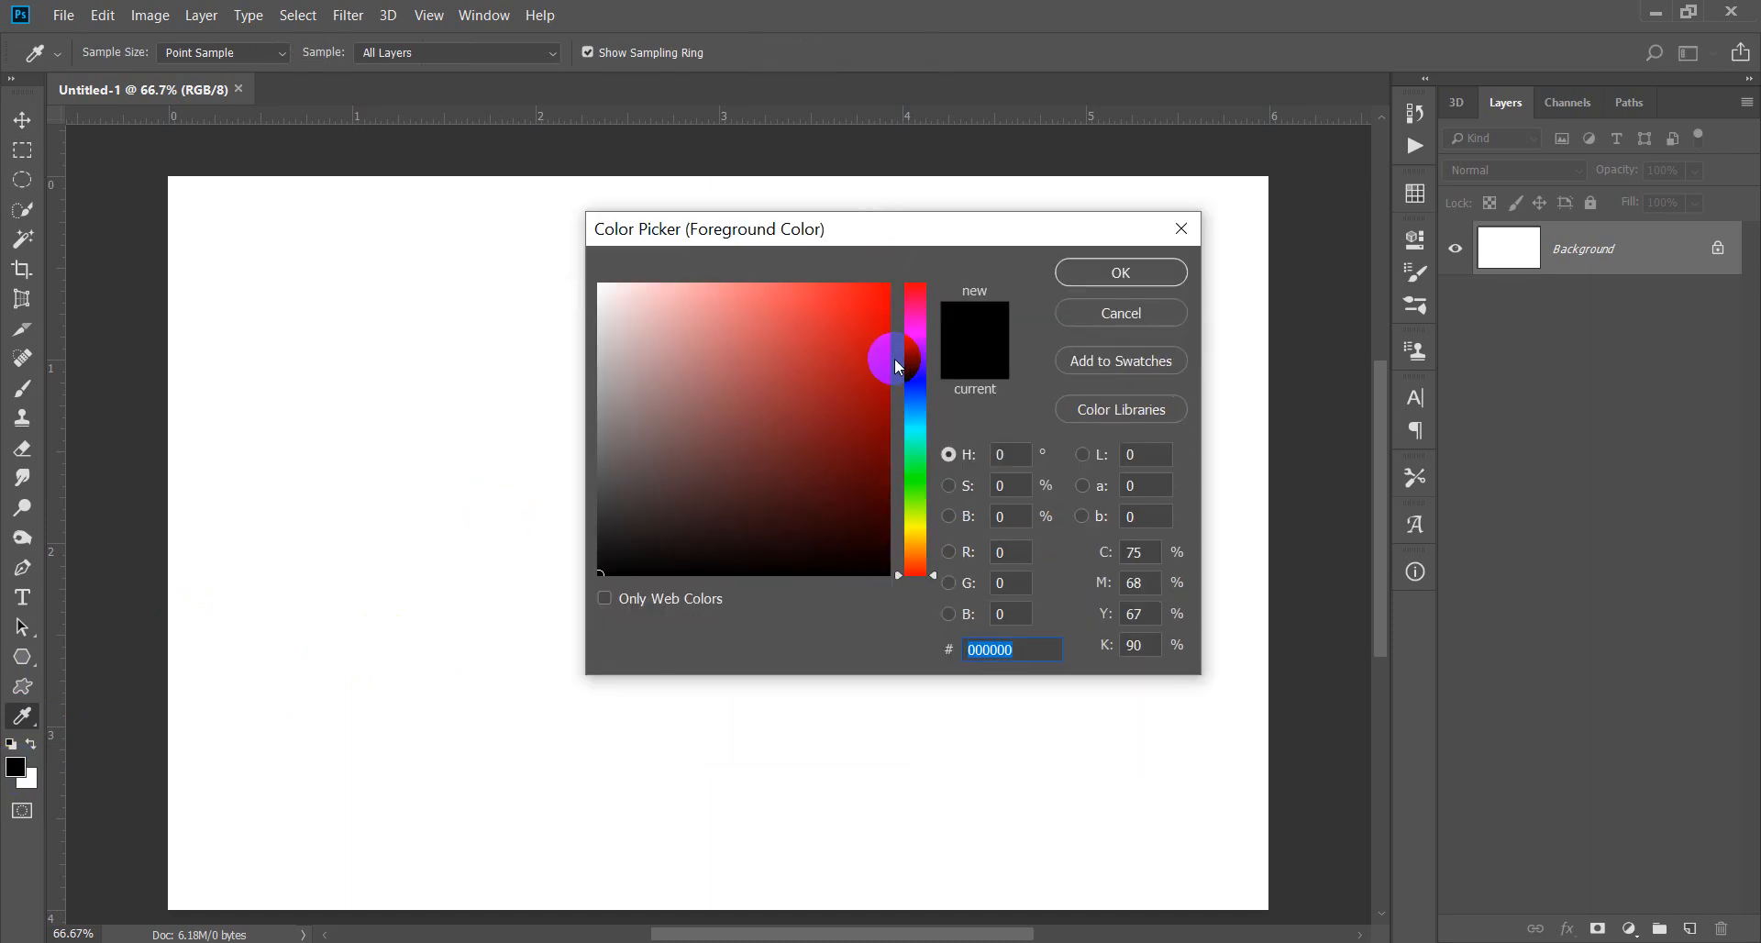
{"action": "left_click", "coordinate": [887, 288]}
{"action": "left_click", "coordinate": [1113, 273]}
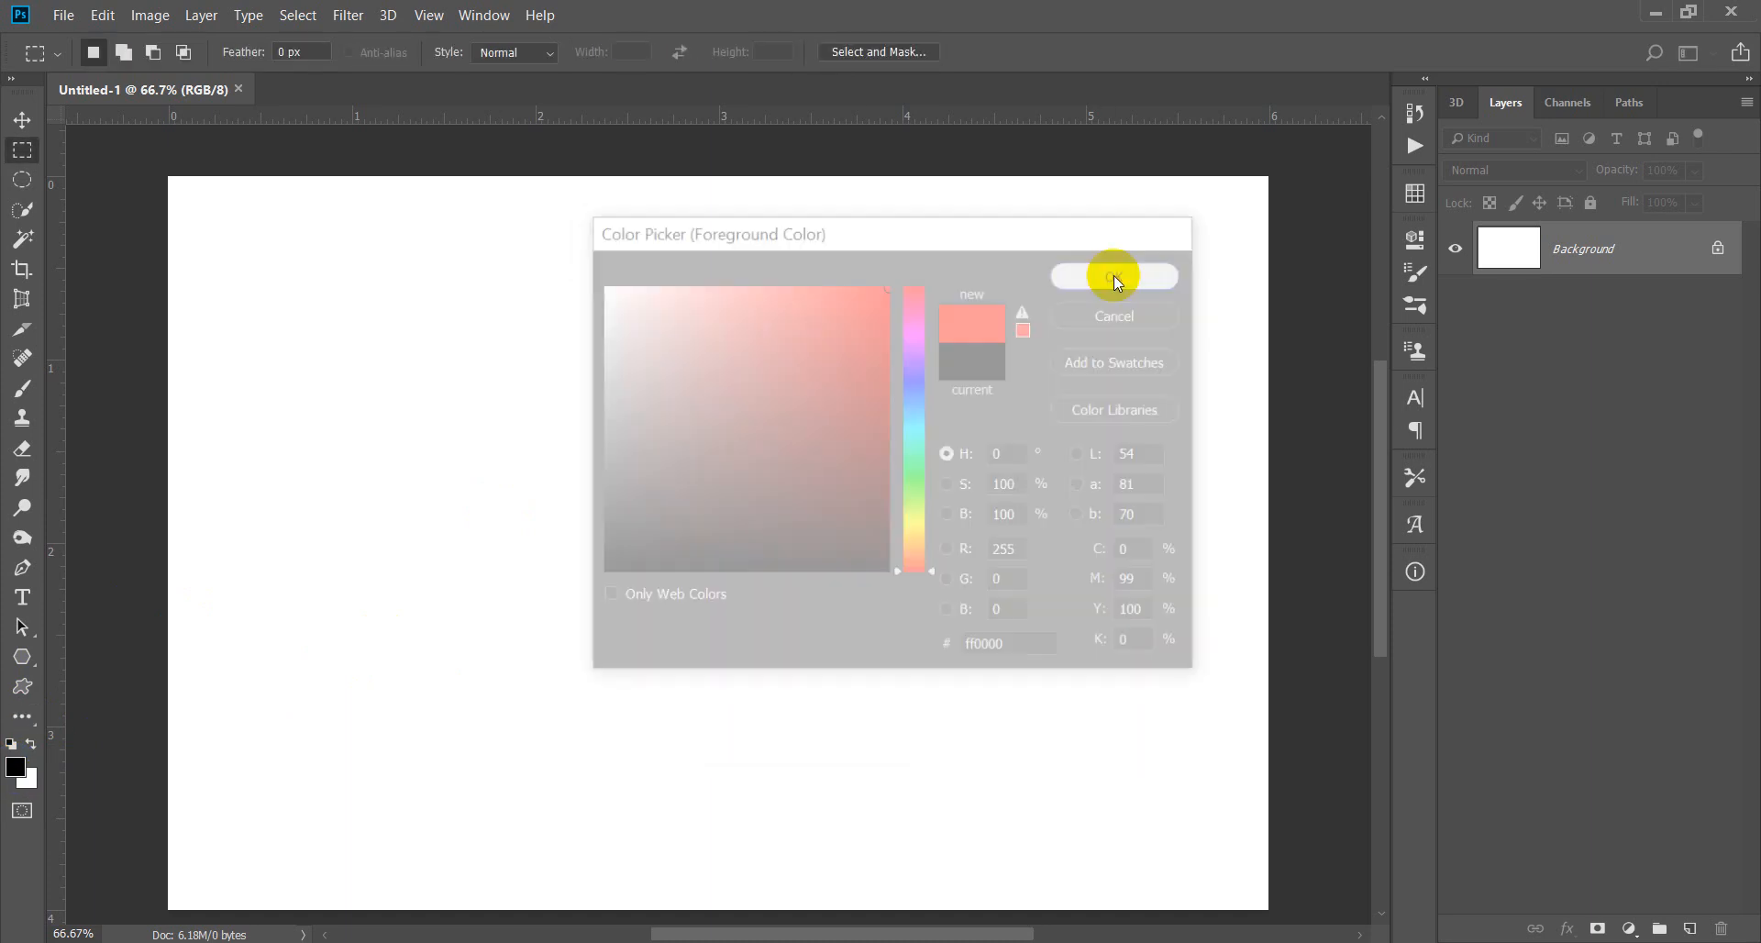
Set the background color to a bright yellow, adjusting its magenta and cyan values in the color picker.
{"action": "left_click", "coordinate": [39, 786]}
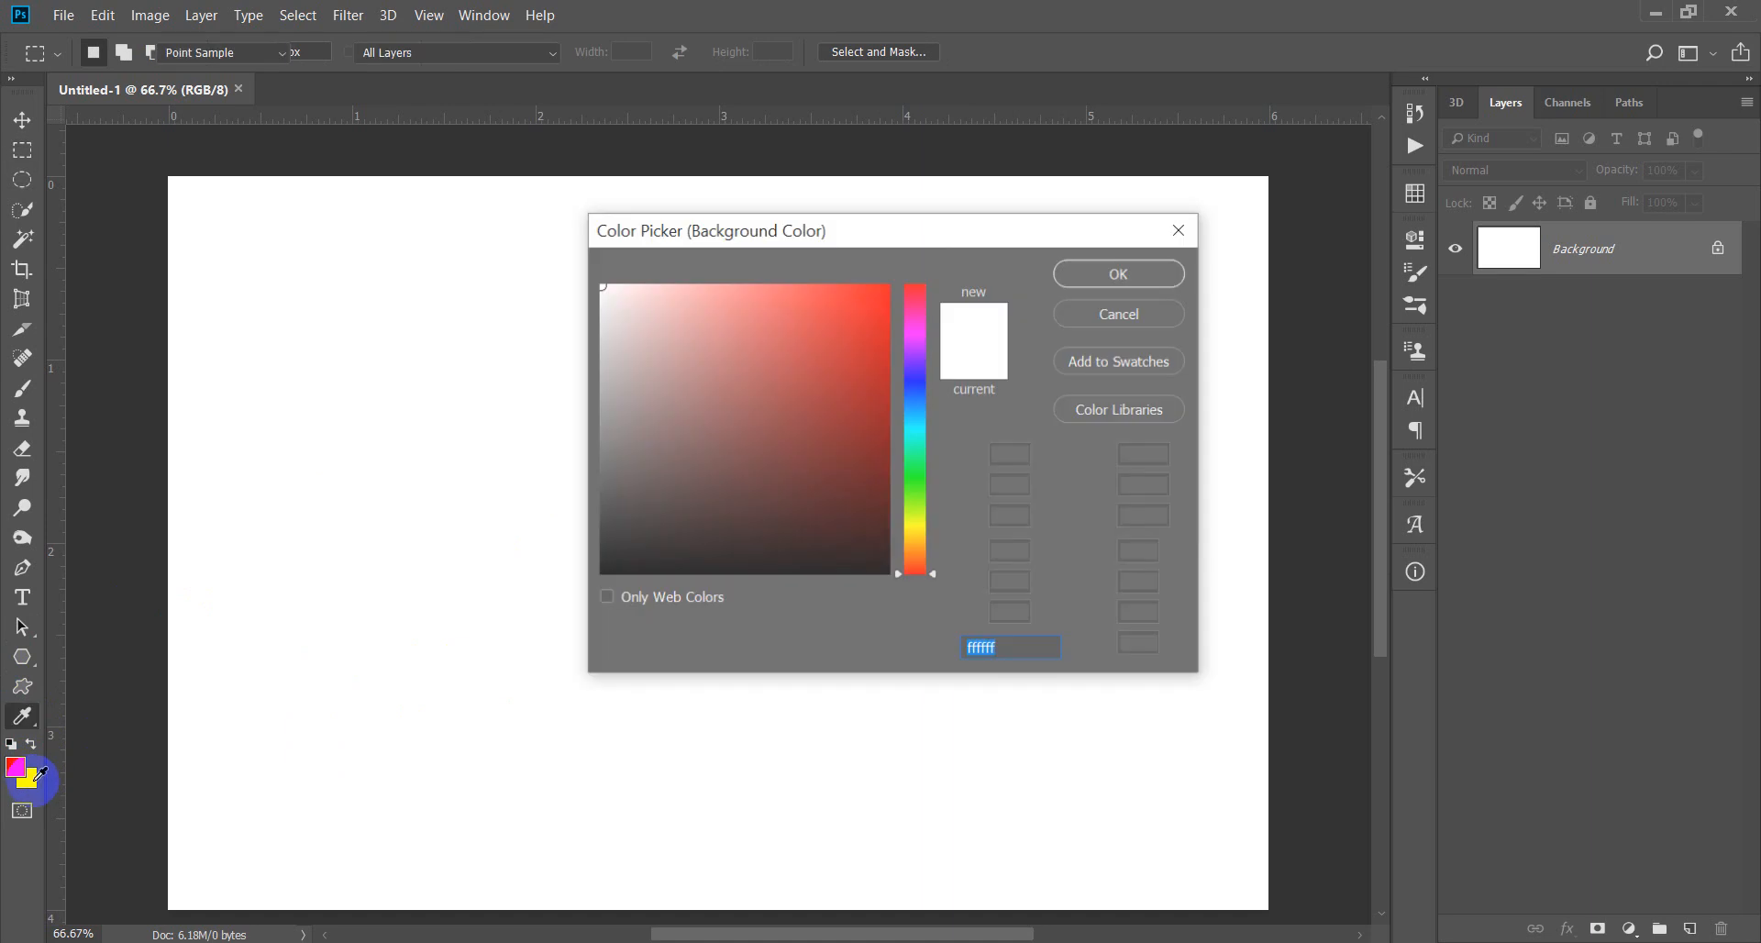
{"action": "left_click", "coordinate": [915, 536]}
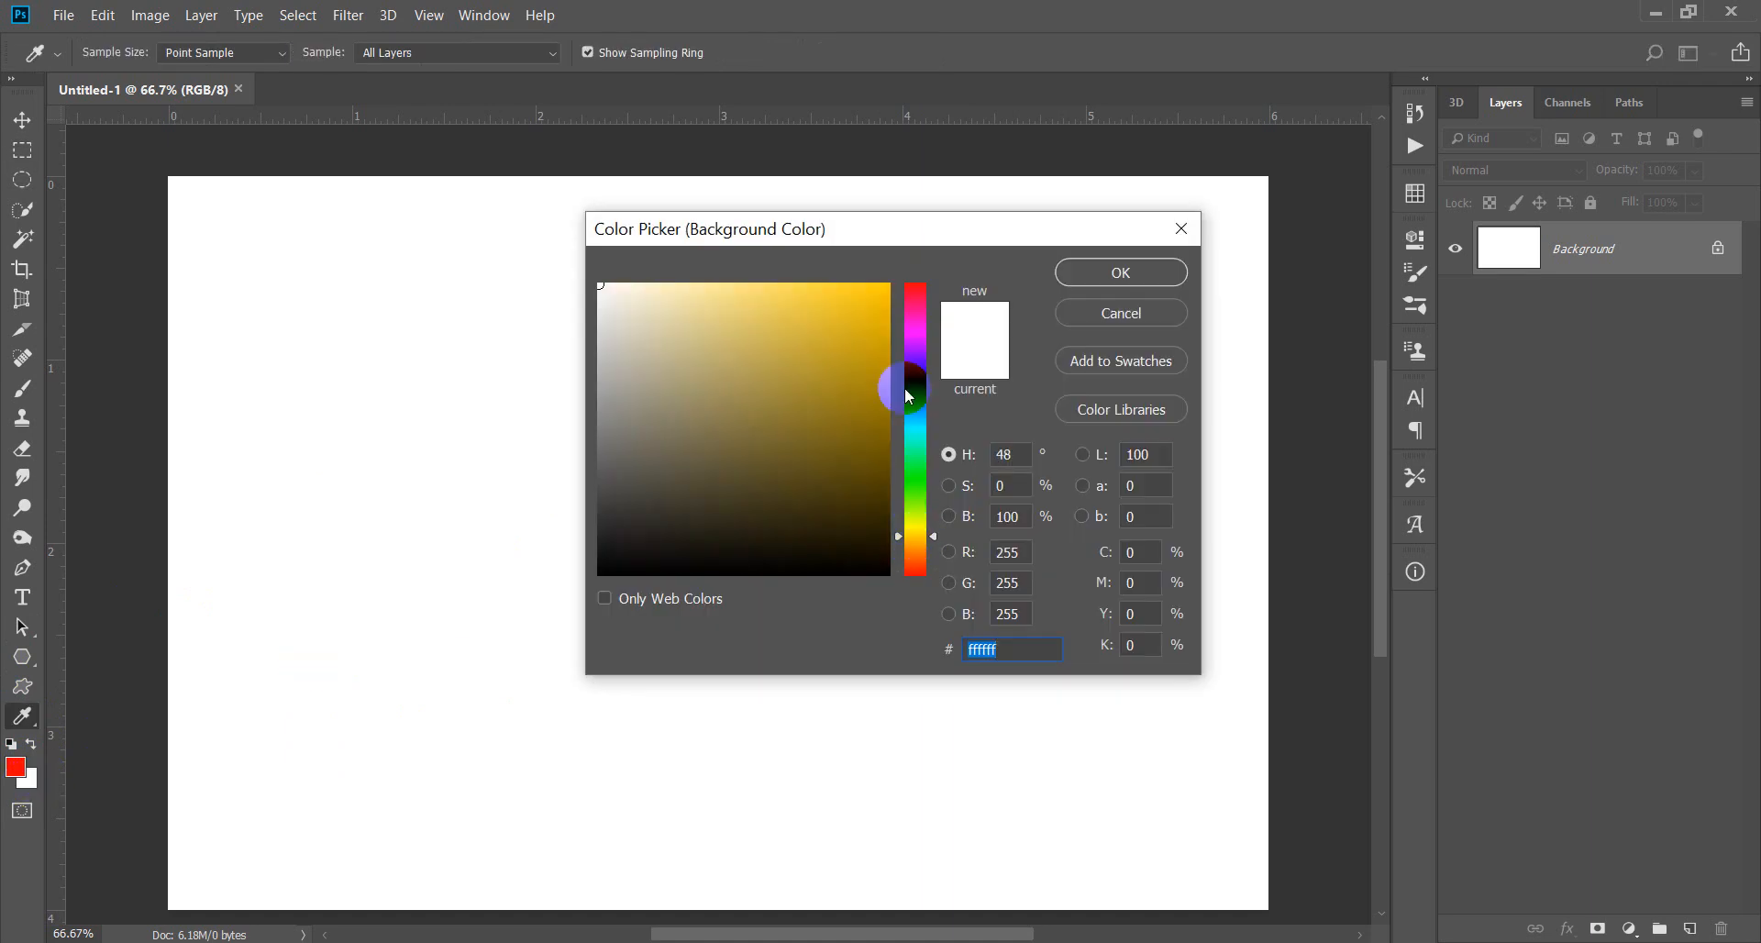
{"action": "left_click", "coordinate": [888, 286]}
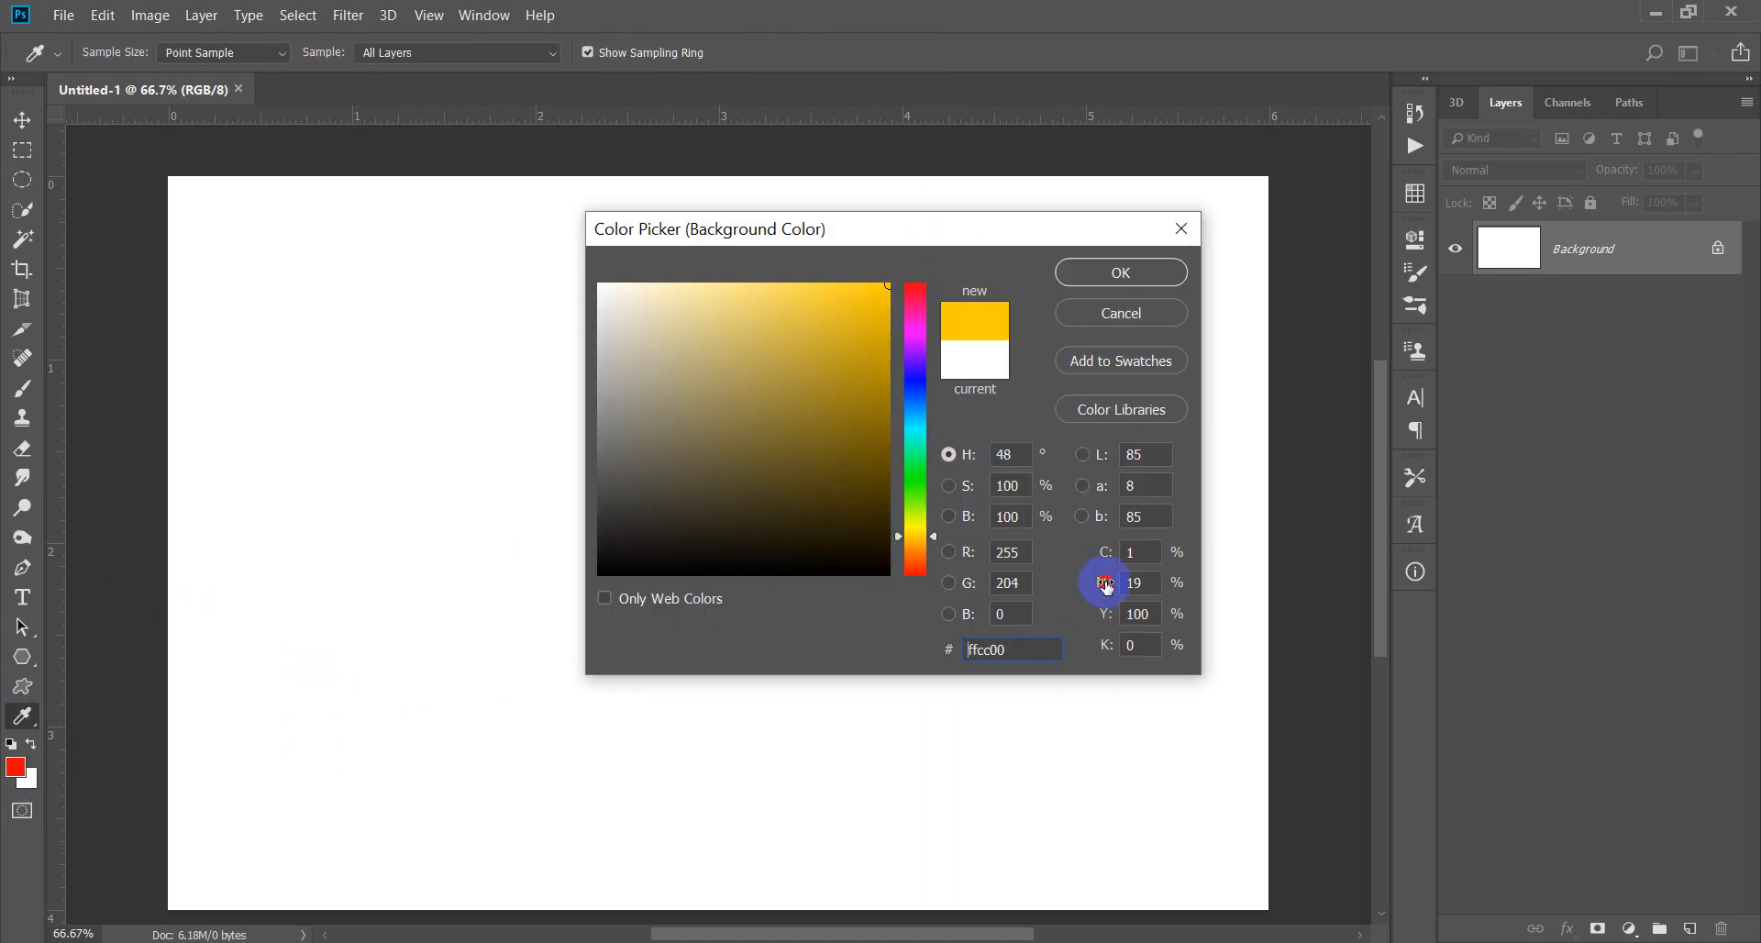
{"action": "left_click_drag", "start_coordinate": [1107, 584], "coordinate": [906, 575]}
{"action": "left_click_drag", "start_coordinate": [1111, 554], "coordinate": [1054, 581]}
{"action": "left_click", "coordinate": [1142, 273]}
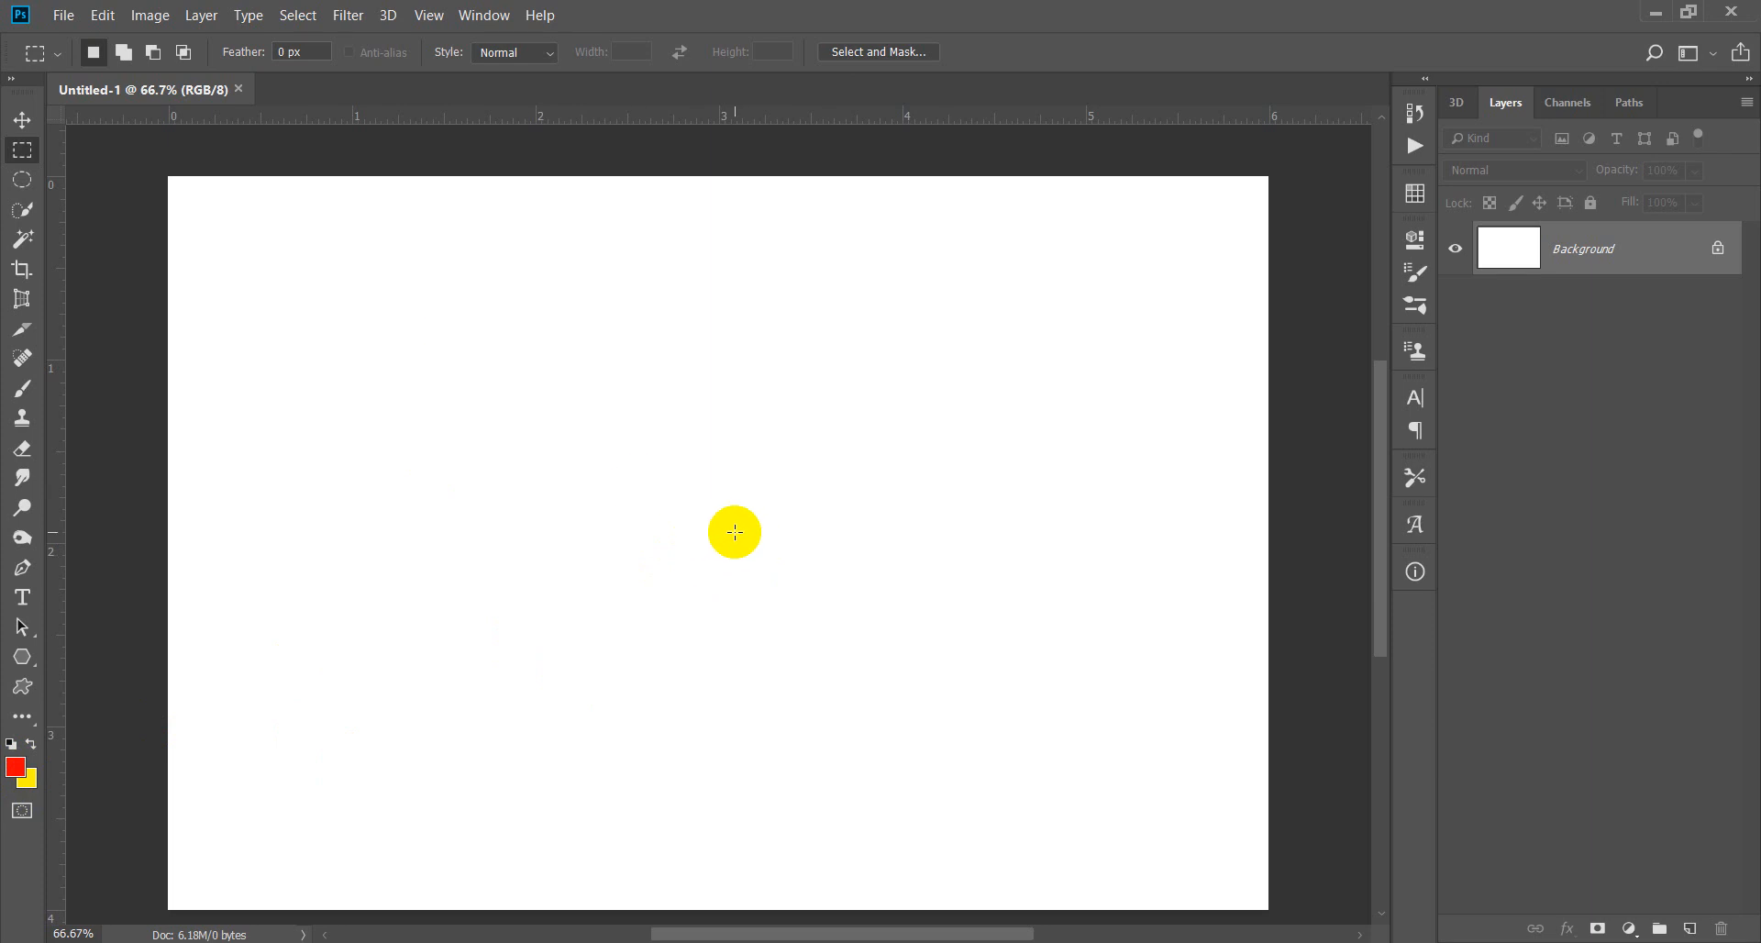
Fill the Background layer alternately with the red foreground color and the yellow background color, ending on yellow.
{"action": "key", "text": "alt+BackSpace"}
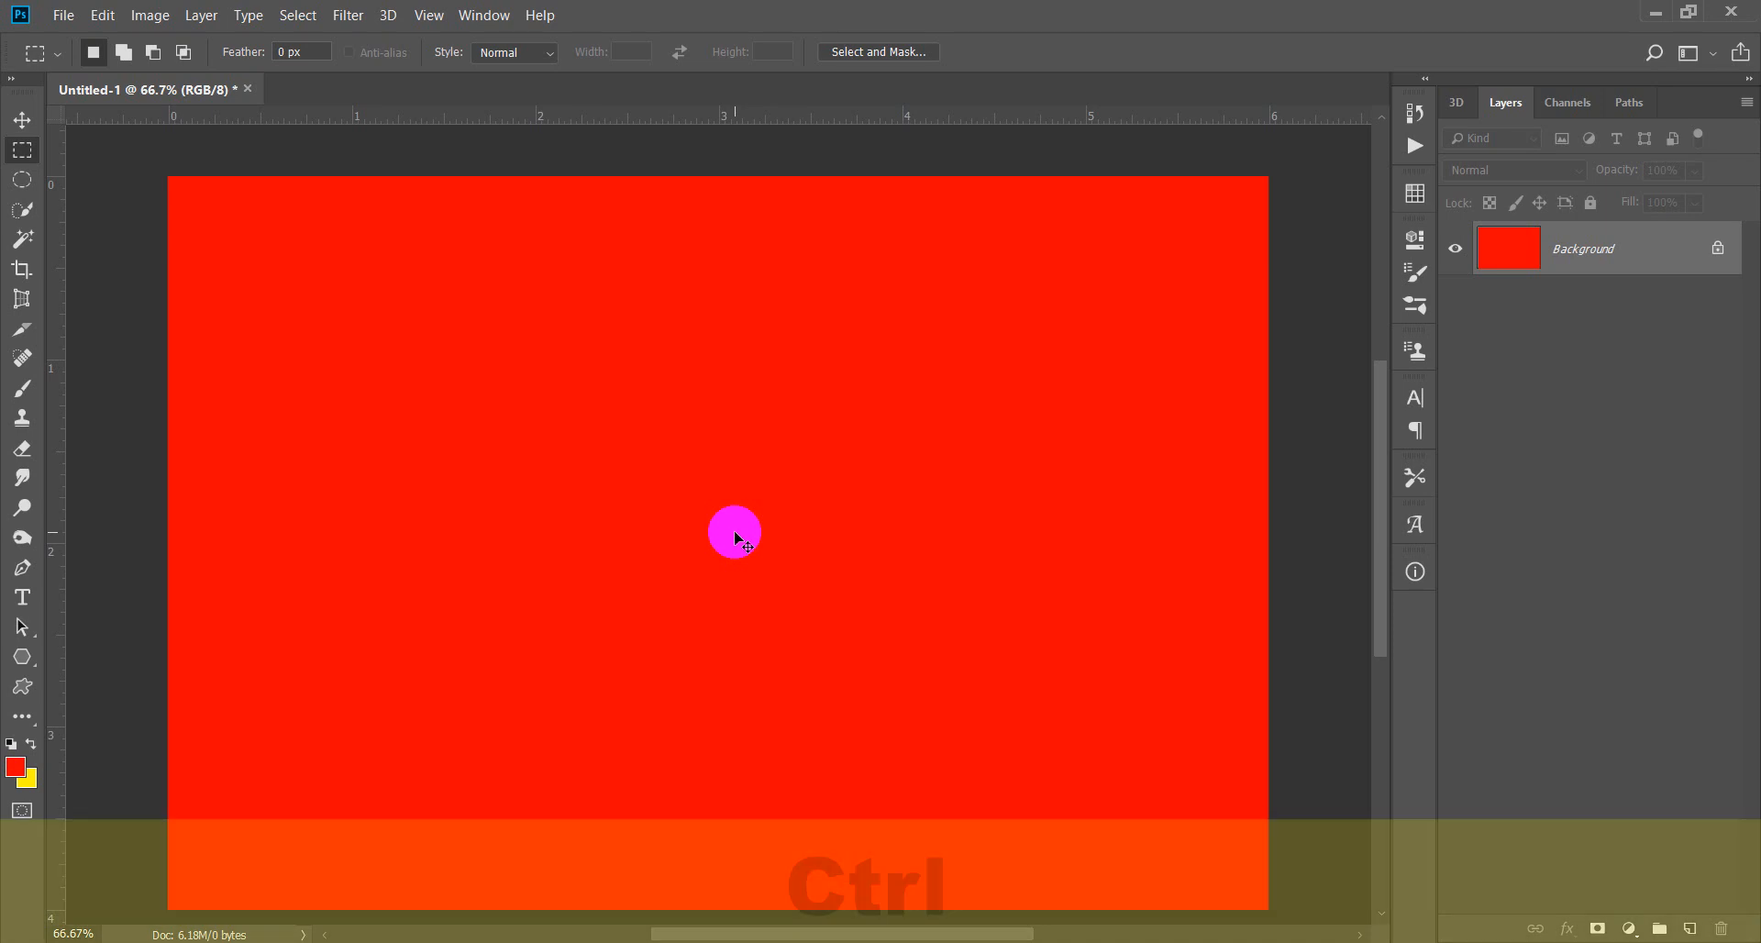
{"action": "key", "text": "ctrl+BackSpace"}
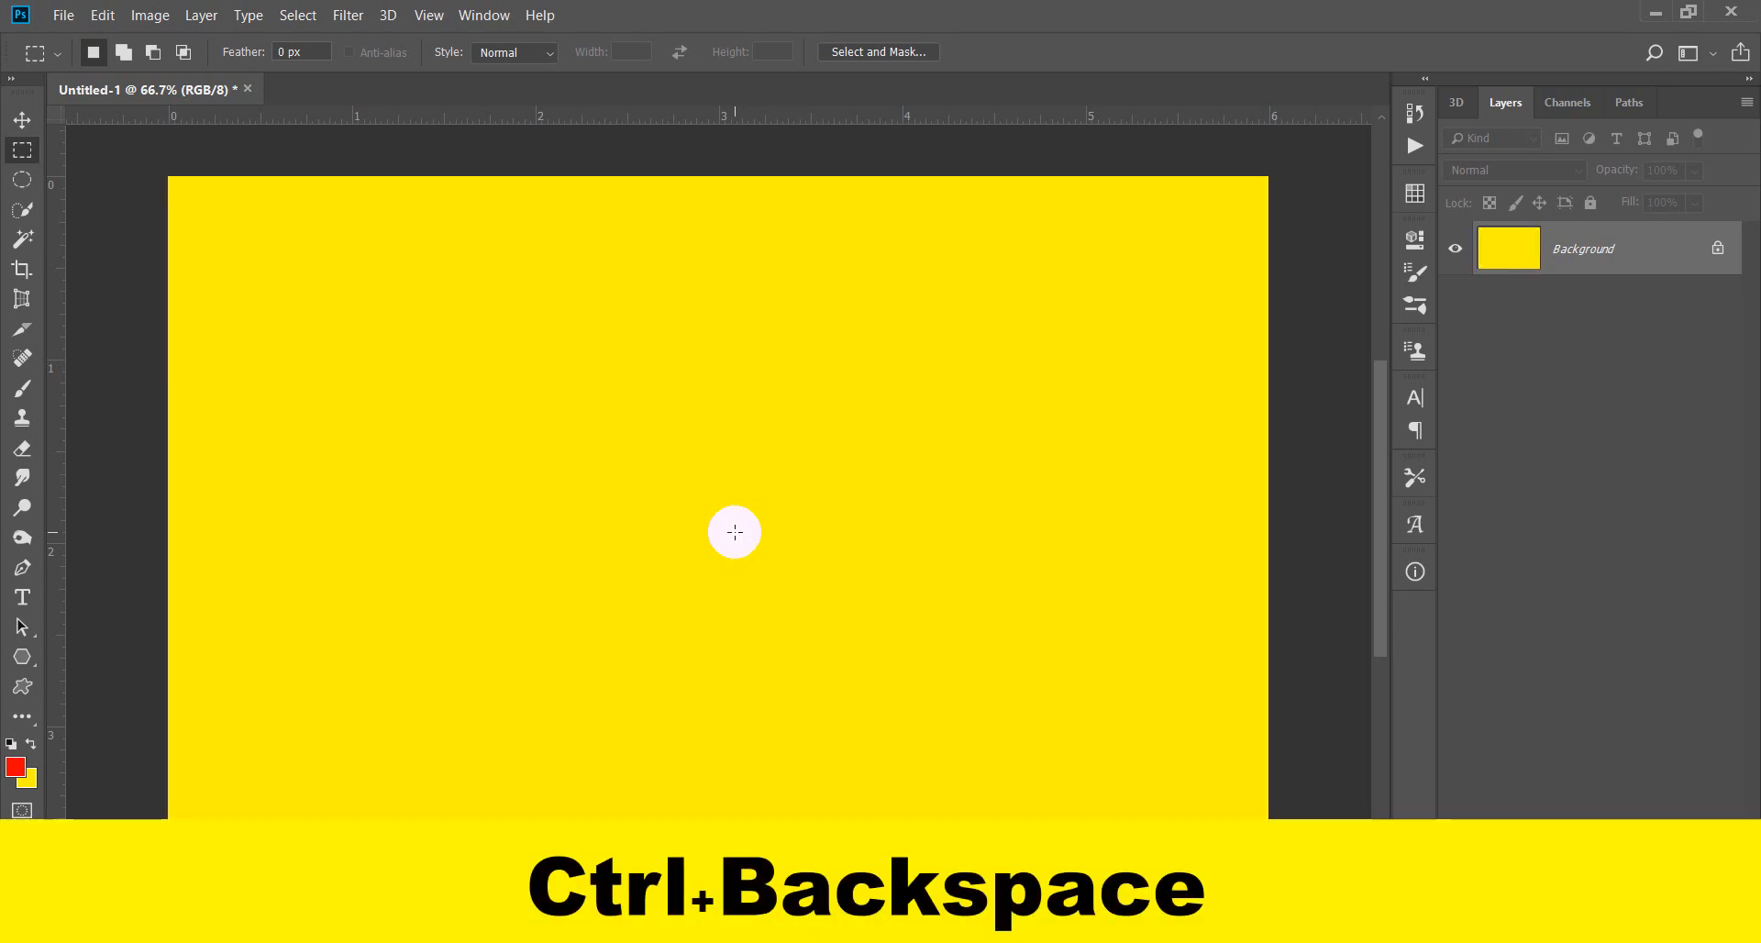
{"action": "key", "text": "alt+Delete"}
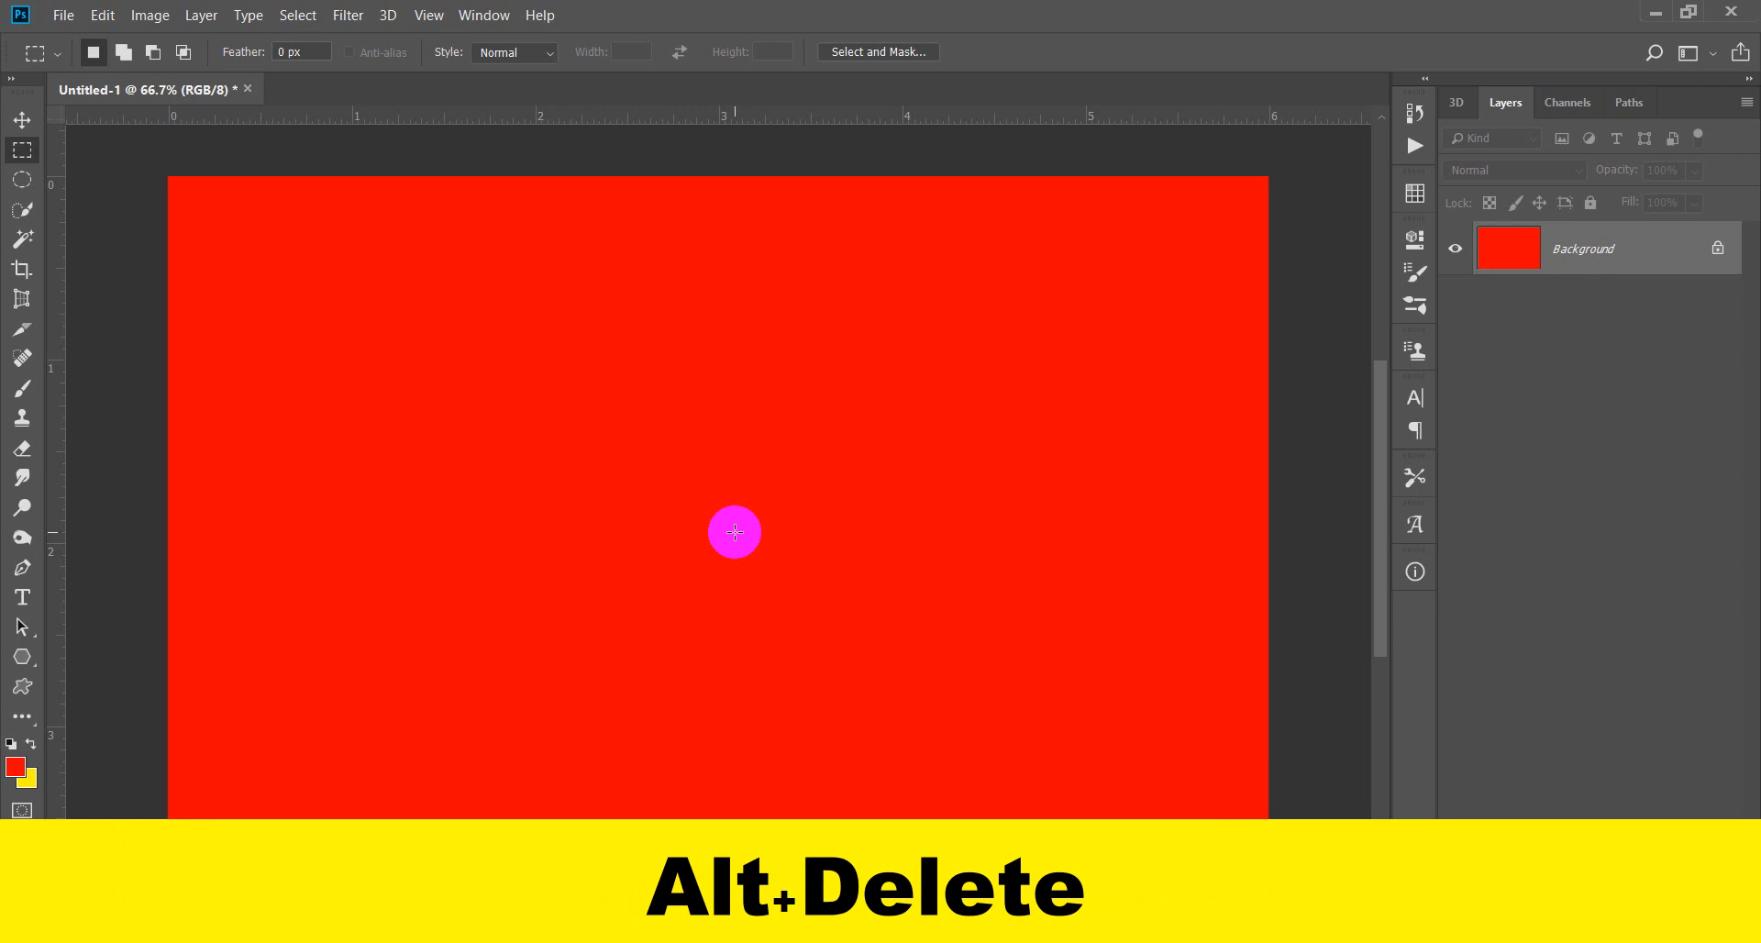
{"action": "key", "text": "ctrl+Delete"}
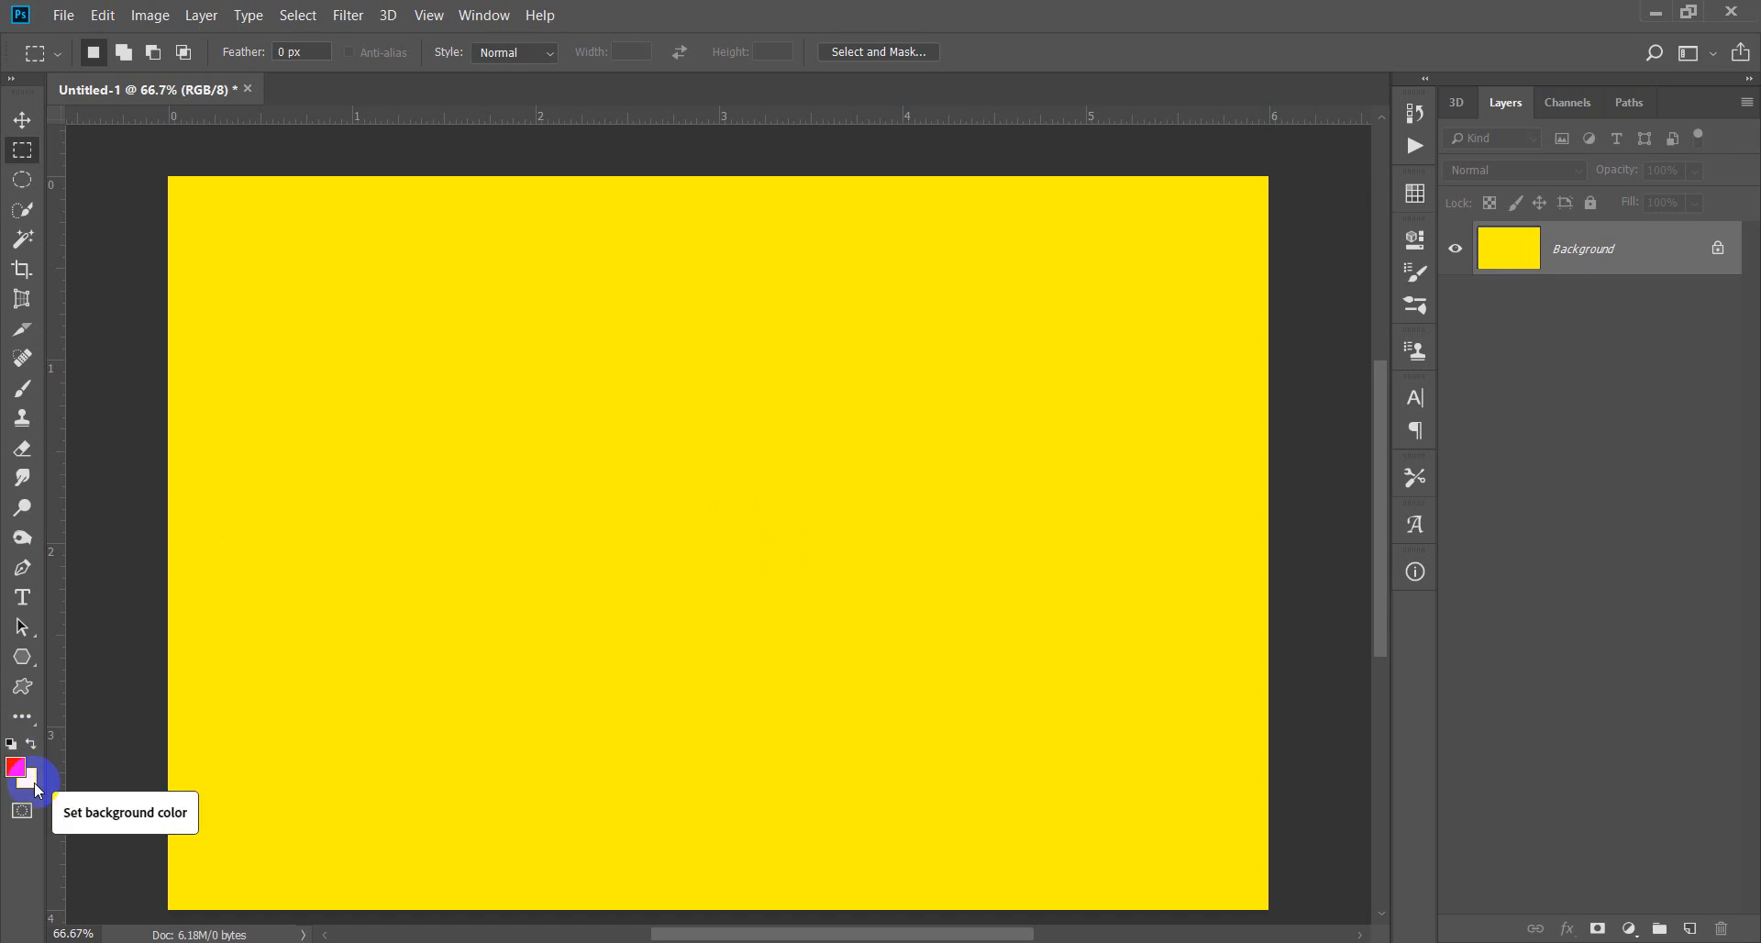
Reset the foreground and background colors to default black and white, and switch them back and forth.
{"action": "key", "text": "d"}
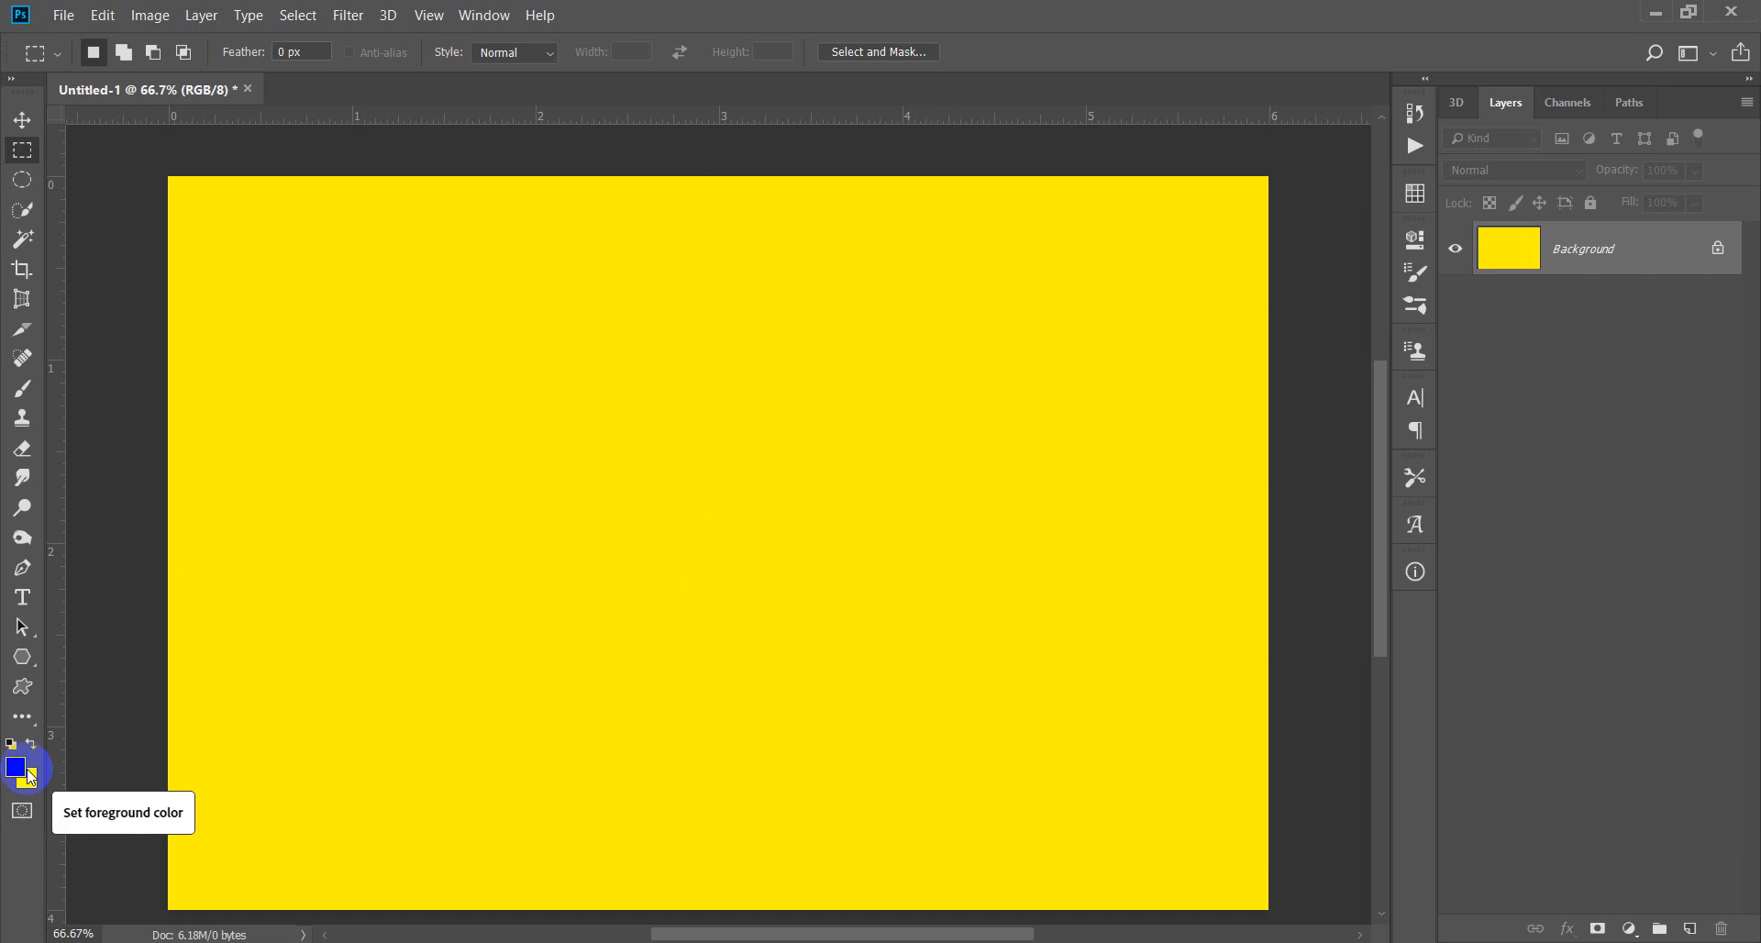
{"action": "key", "text": "d"}
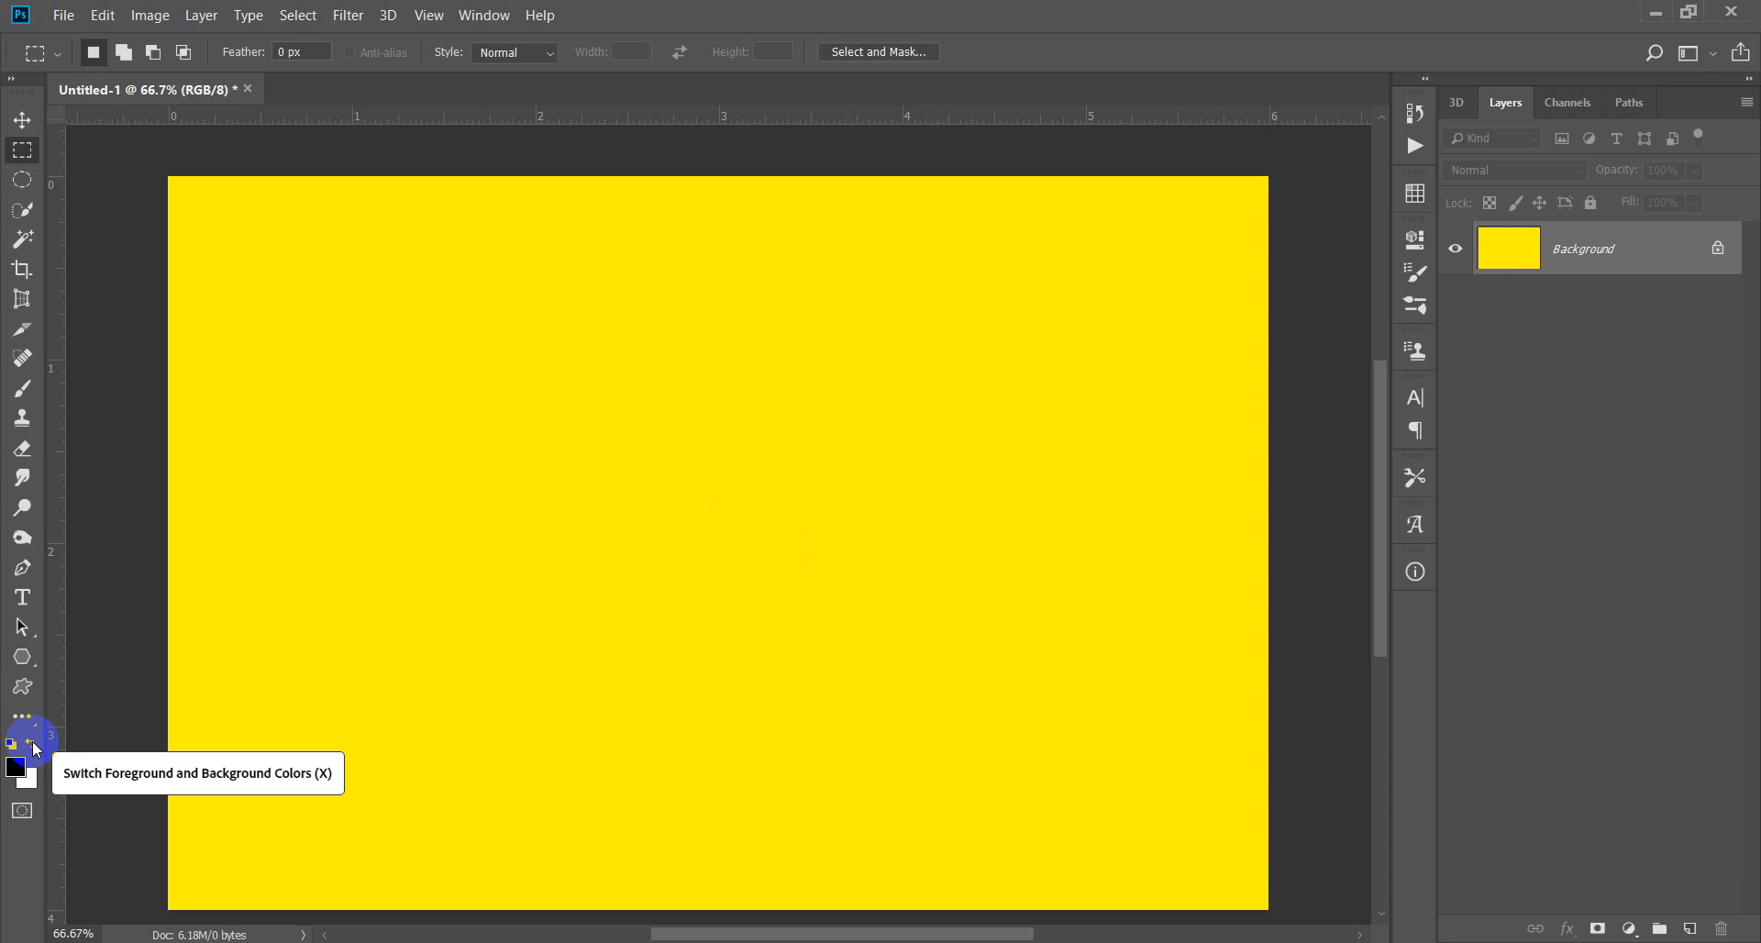
{"action": "left_click", "coordinate": [34, 747]}
{"action": "left_click", "coordinate": [33, 747]}
{"action": "left_click", "coordinate": [34, 747]}
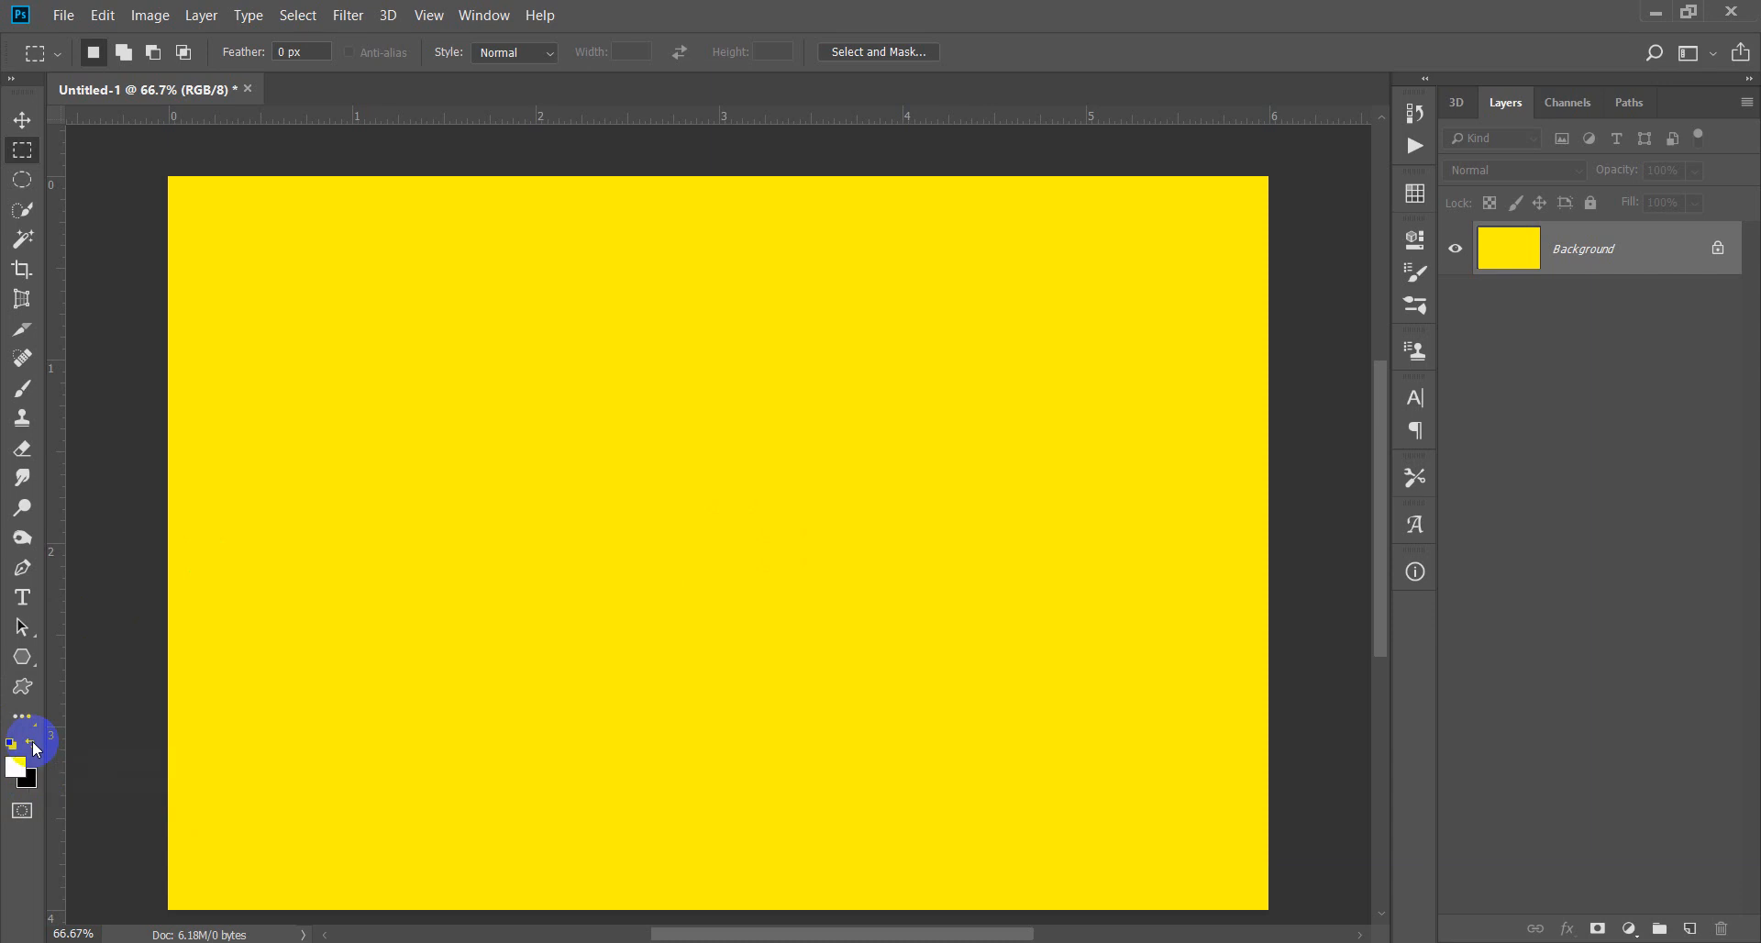
{"action": "left_click", "coordinate": [34, 748]}
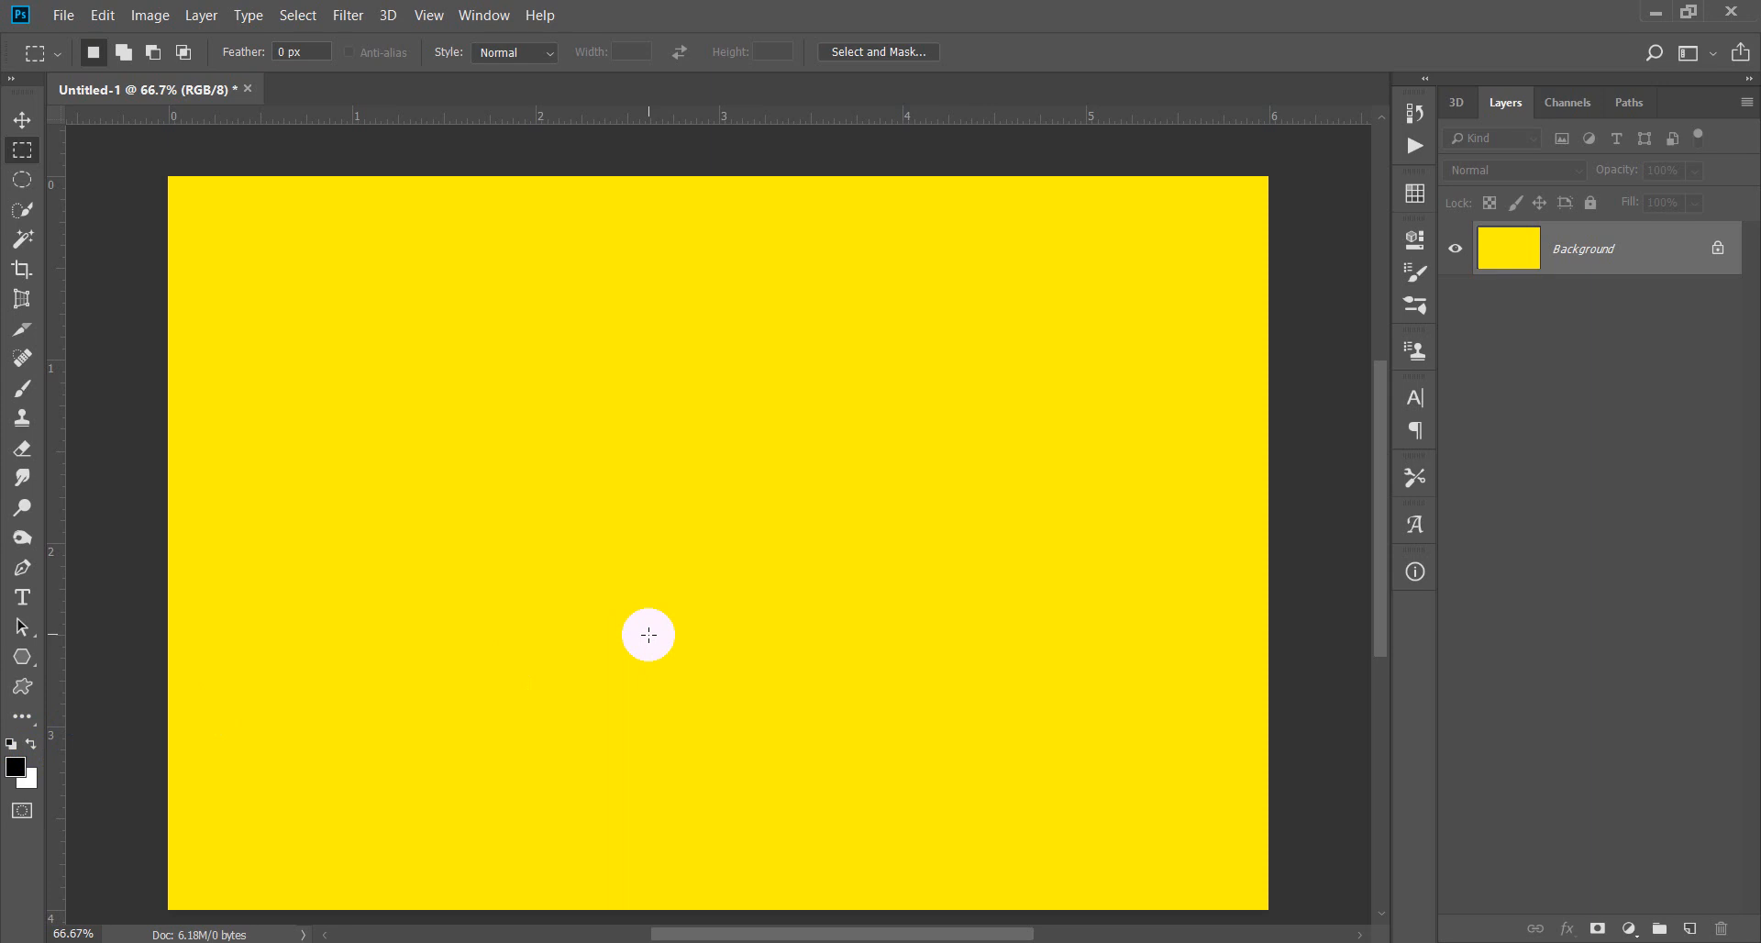
Swap the swatches until white is the foreground color, and fill the Background layer with it.
{"action": "key", "text": "x"}
{"action": "key", "text": "x"}
{"action": "key", "text": "x"}
{"action": "key", "text": "x"}
{"action": "key", "text": "x"}
{"action": "key", "text": "x"}
{"action": "key", "text": "x"}
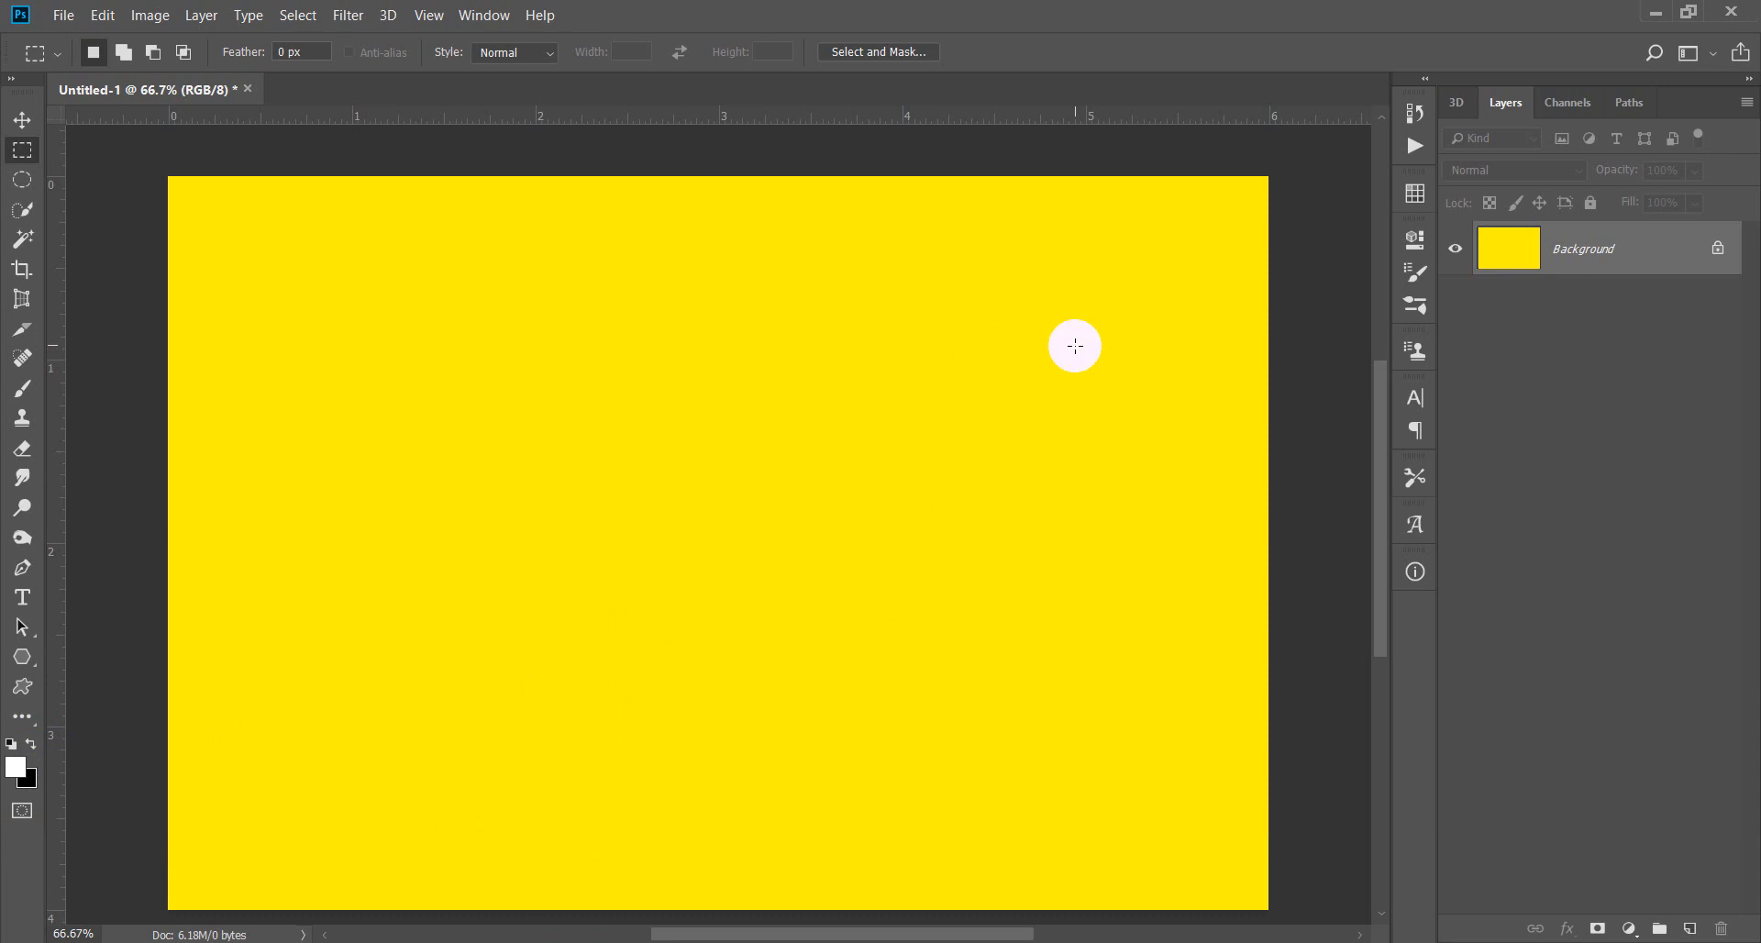
{"action": "key", "text": "alt+BackSpace"}
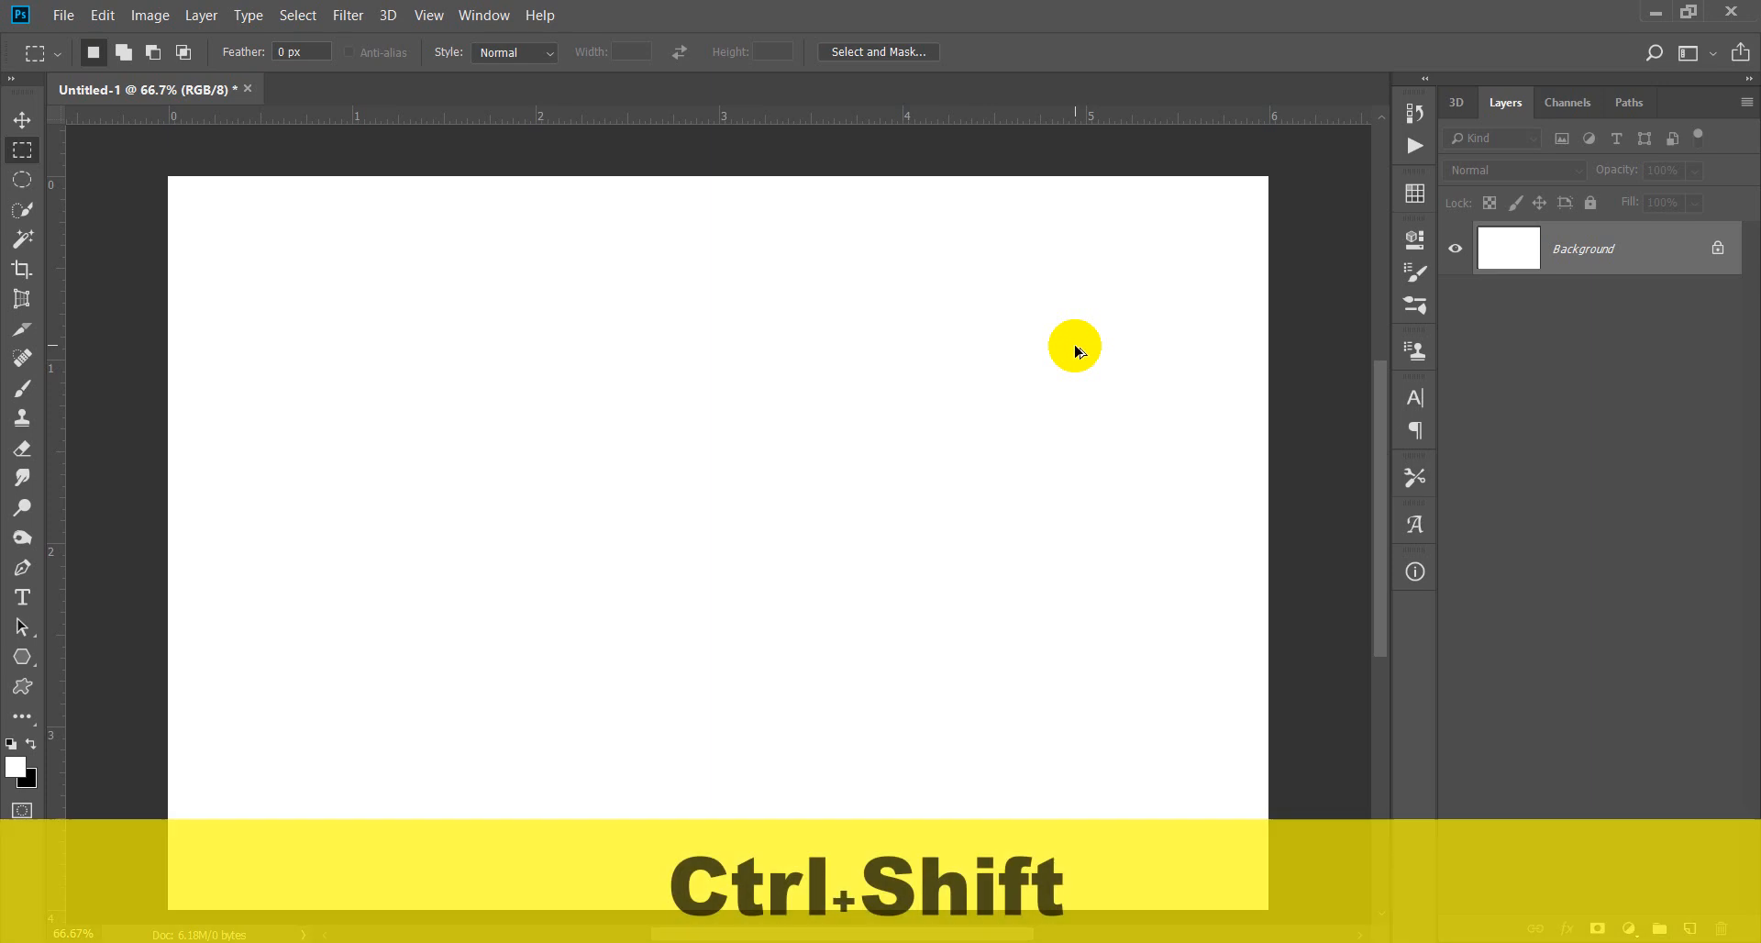
Create a red (ff0000) filled rectangle about 1.5 by 1.4 inches on a new layer, left of the canvas centre, leaving nothing selected.
{"action": "key", "text": "ctrl+shift+alt+n"}
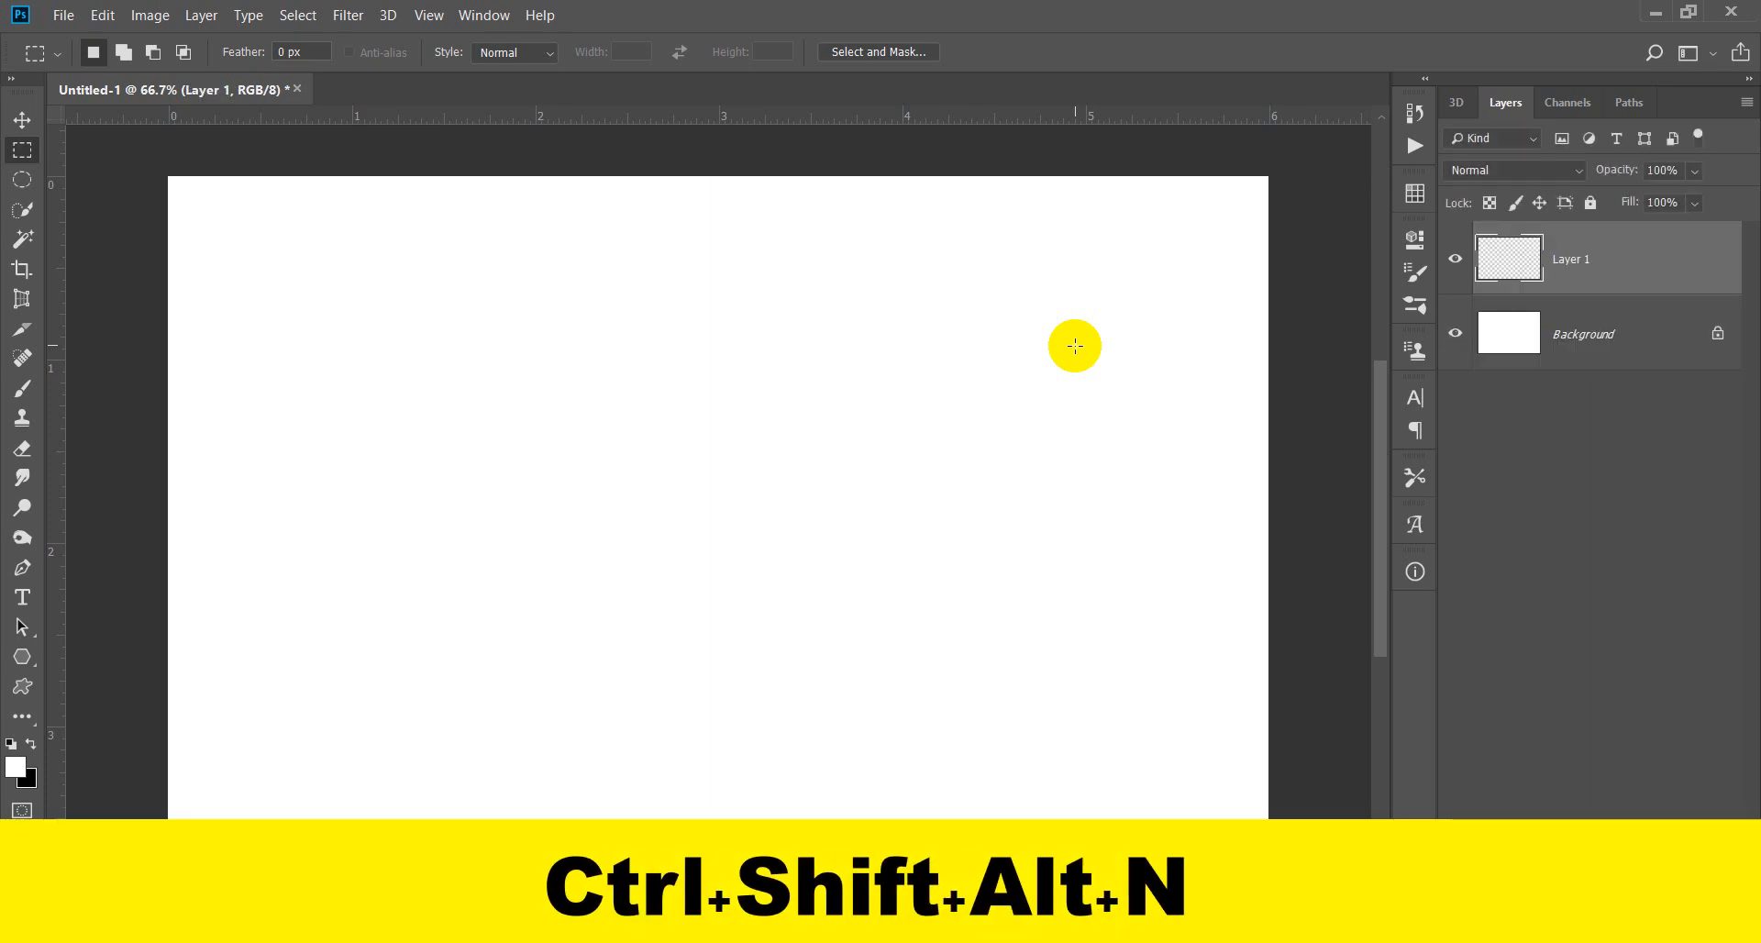
{"action": "left_click_drag", "start_coordinate": [516, 335], "coordinate": [796, 598]}
{"action": "left_click", "coordinate": [16, 764]}
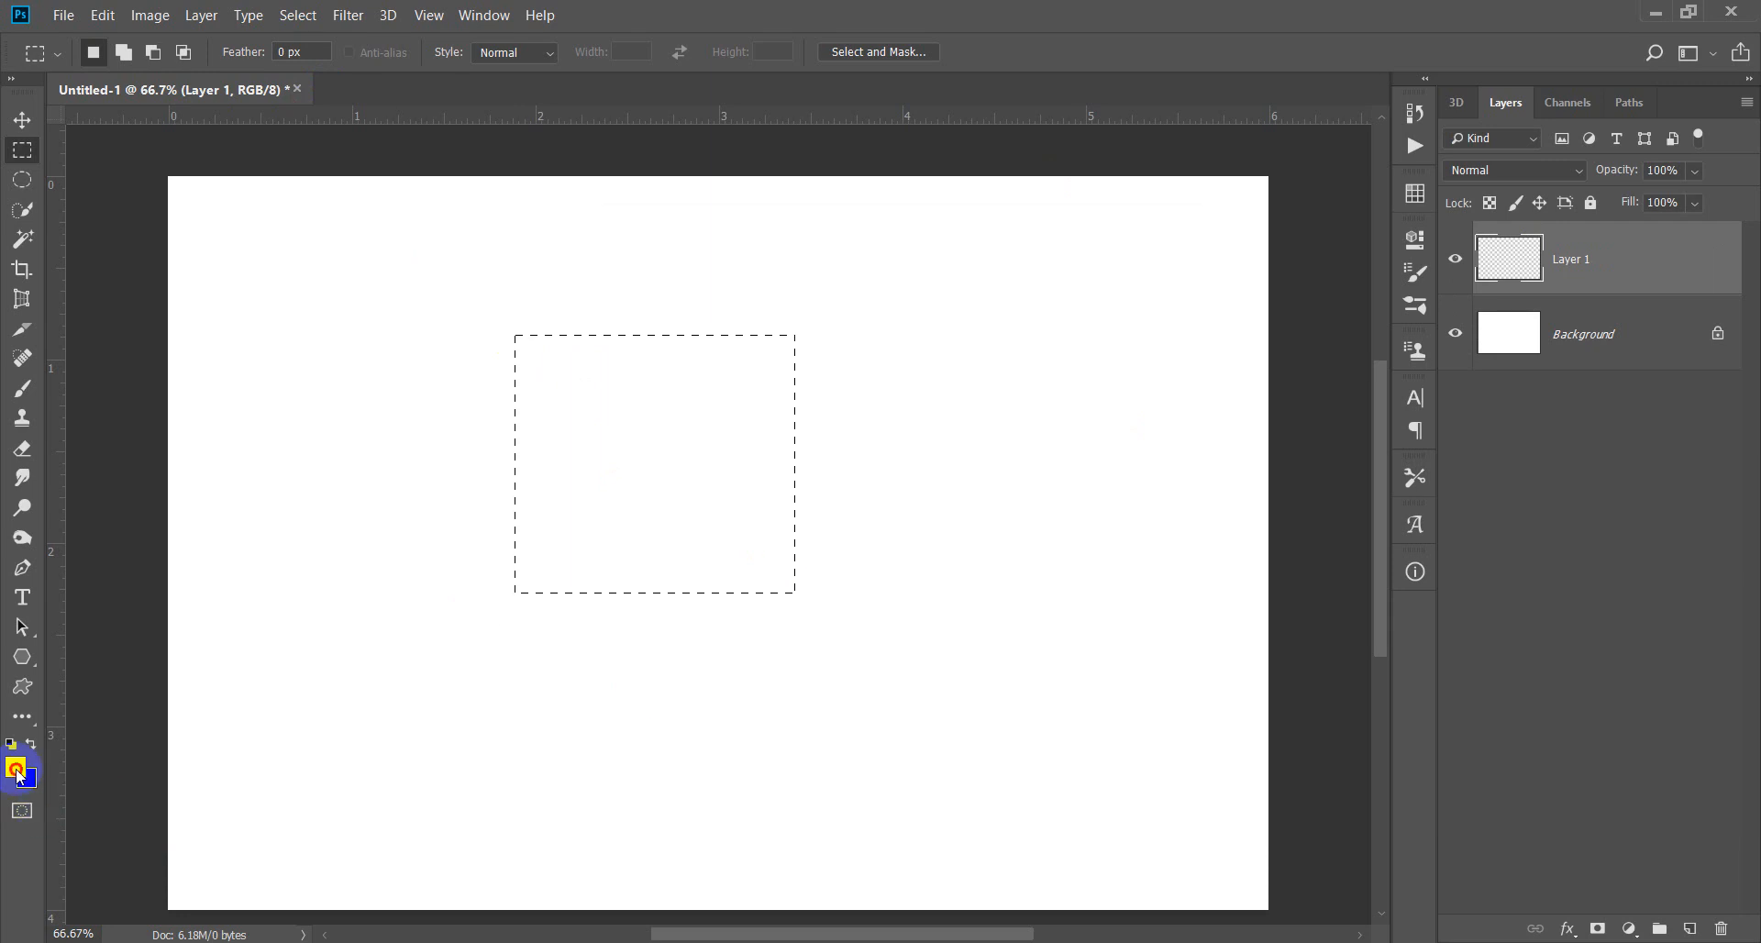
{"action": "left_click_drag", "start_coordinate": [880, 366], "coordinate": [913, 273]}
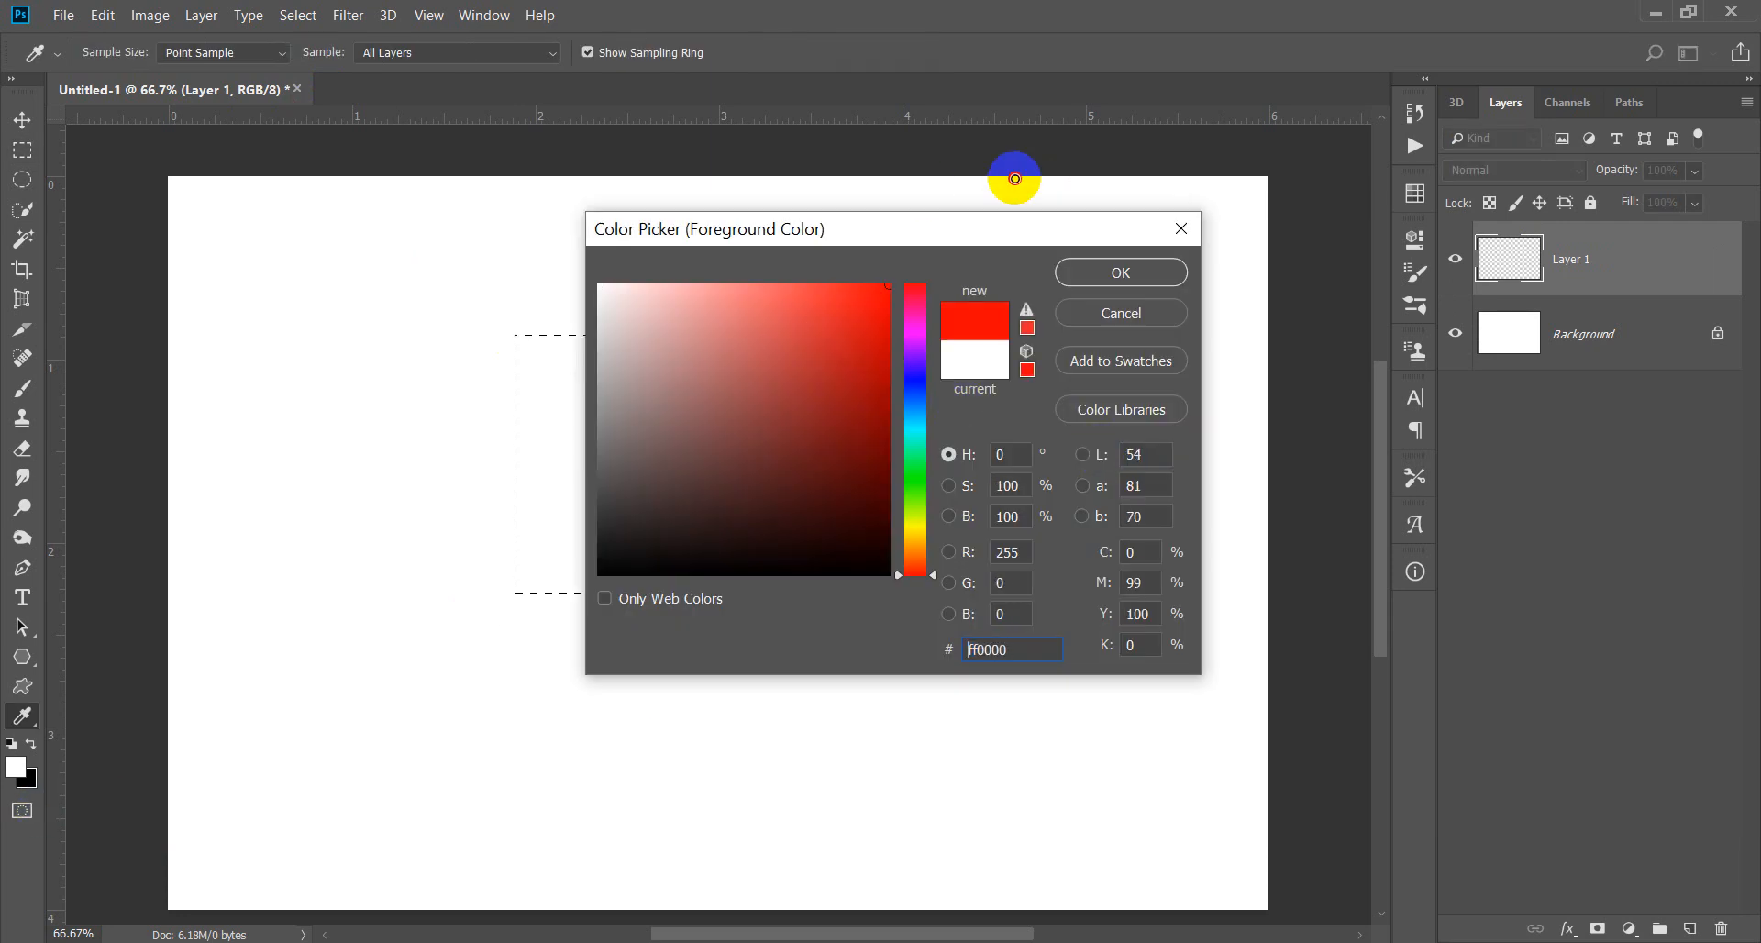
{"action": "left_click", "coordinate": [1121, 268]}
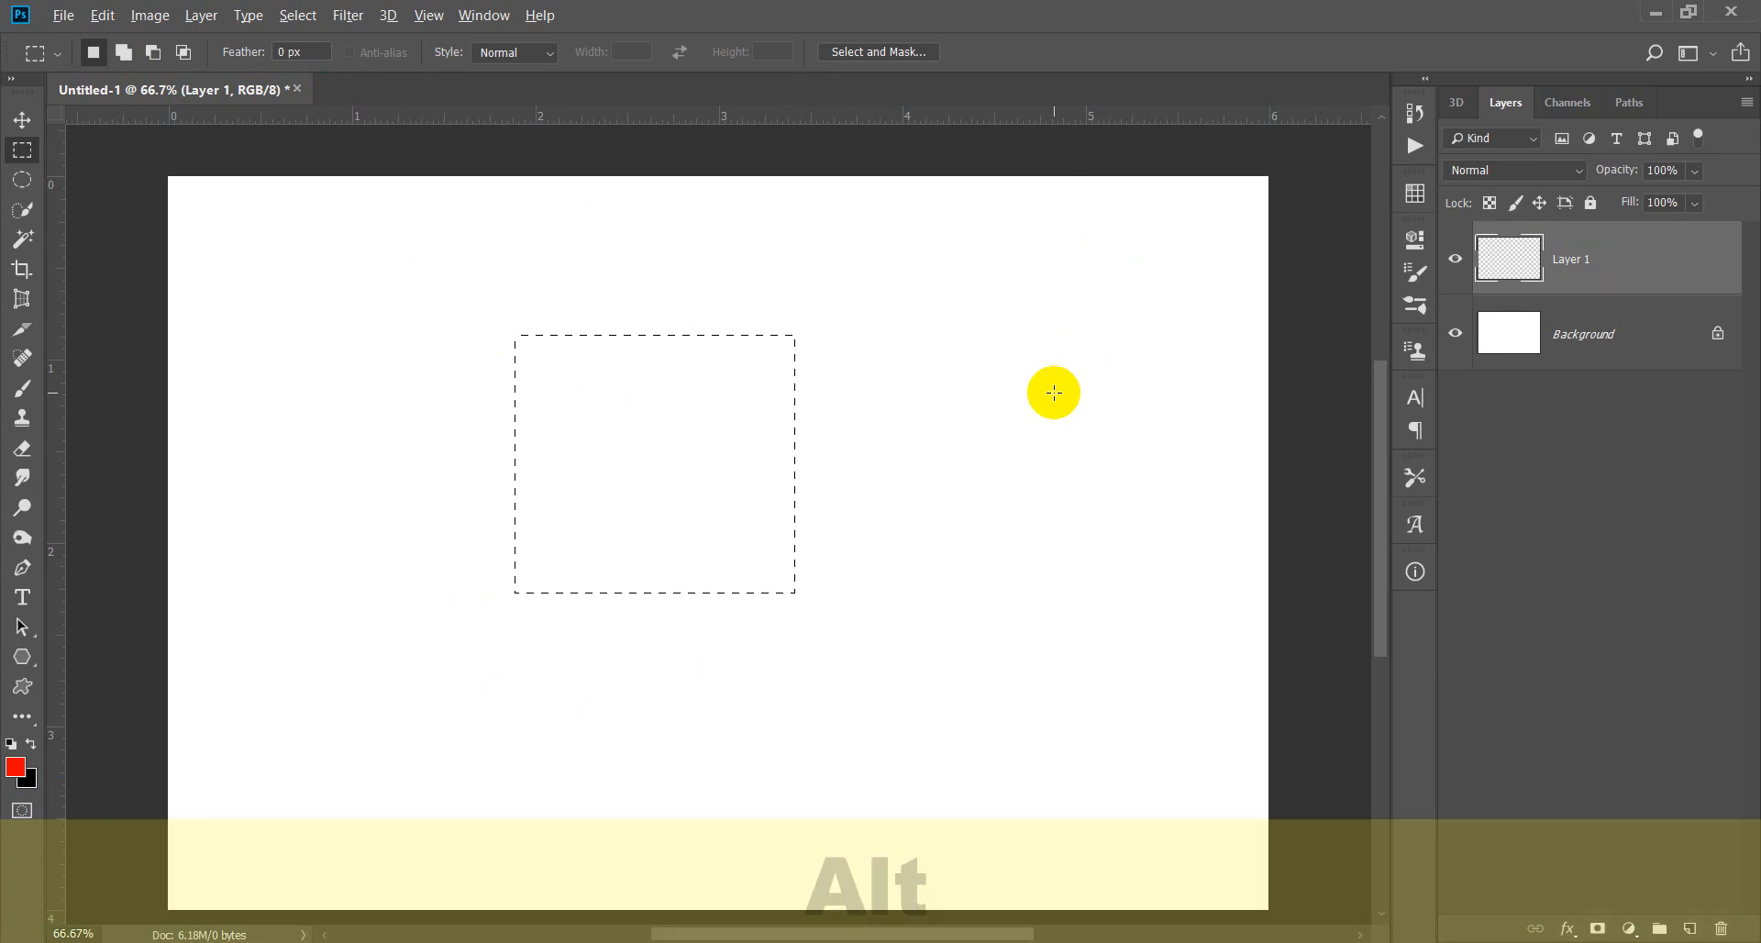
{"action": "key", "text": "alt+BackSpace"}
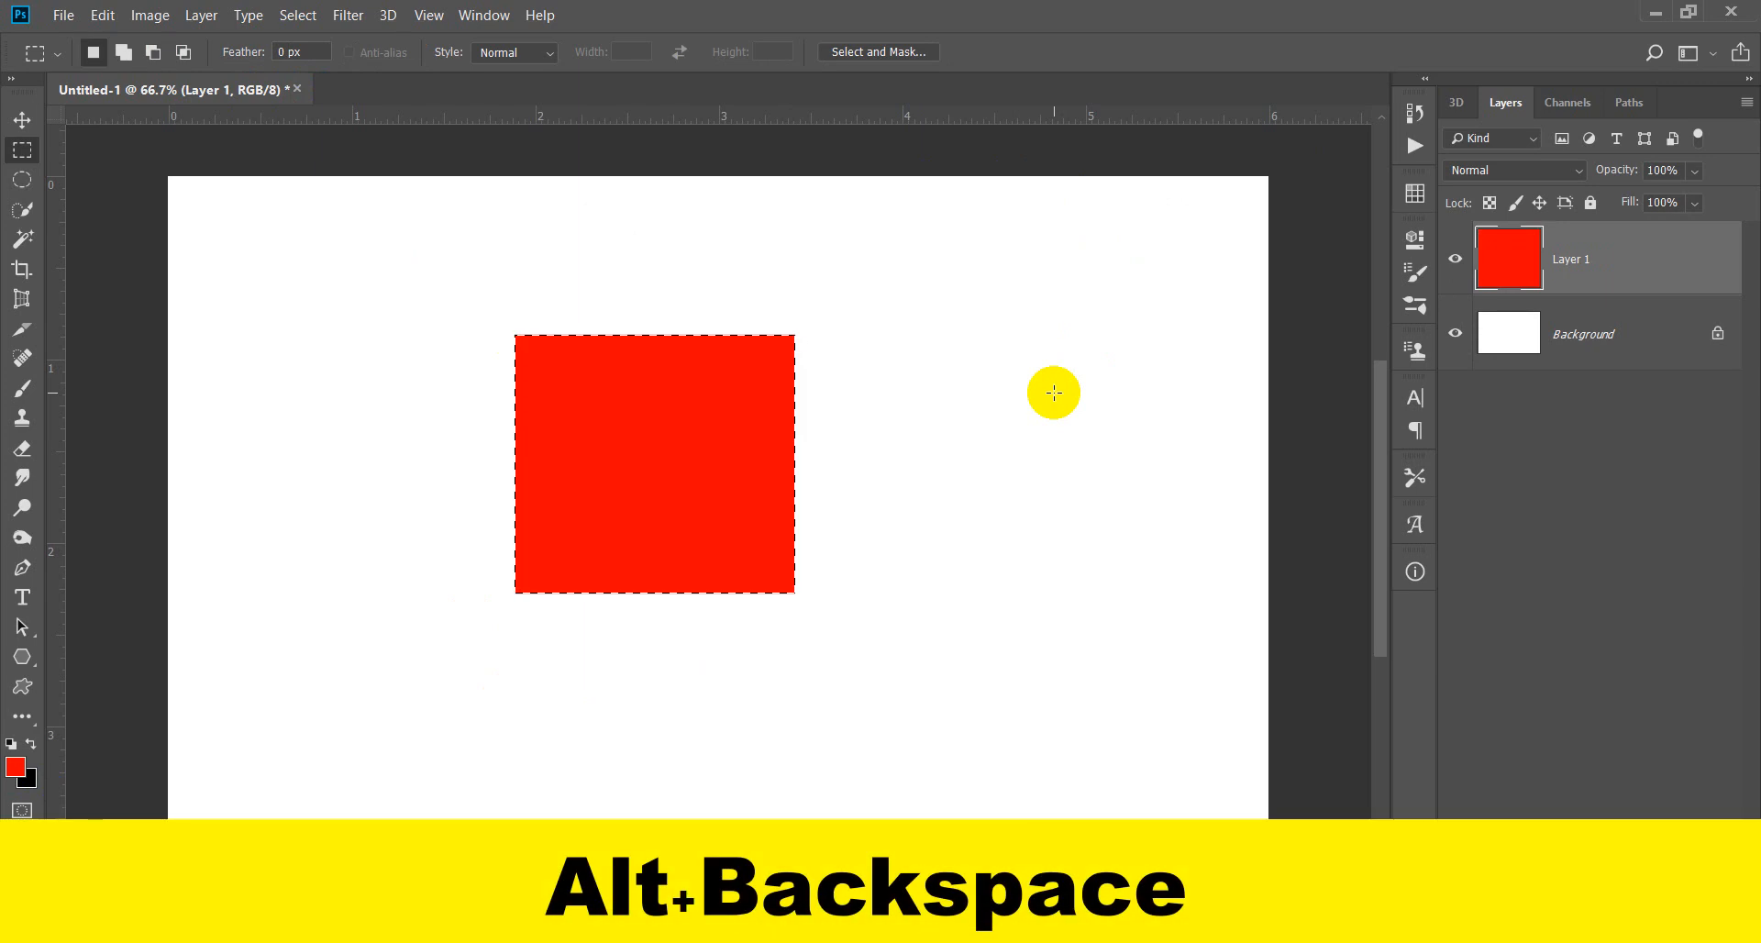
{"action": "key", "text": "ctrl"}
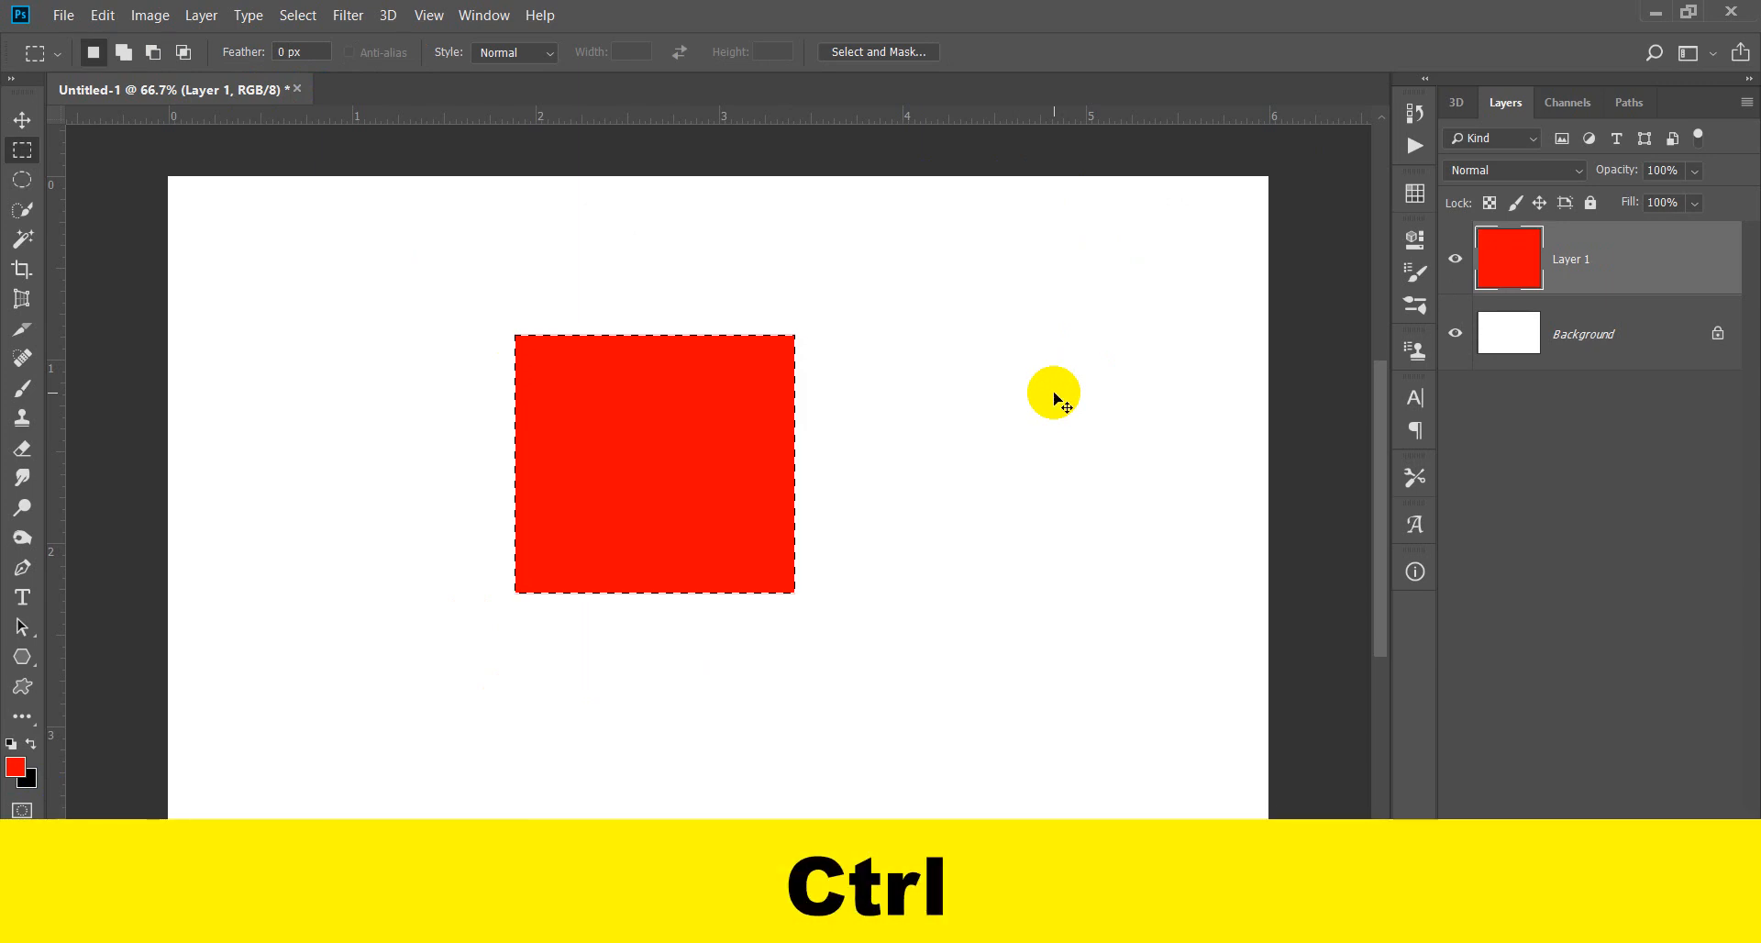
{"action": "key", "text": "ctrl+d"}
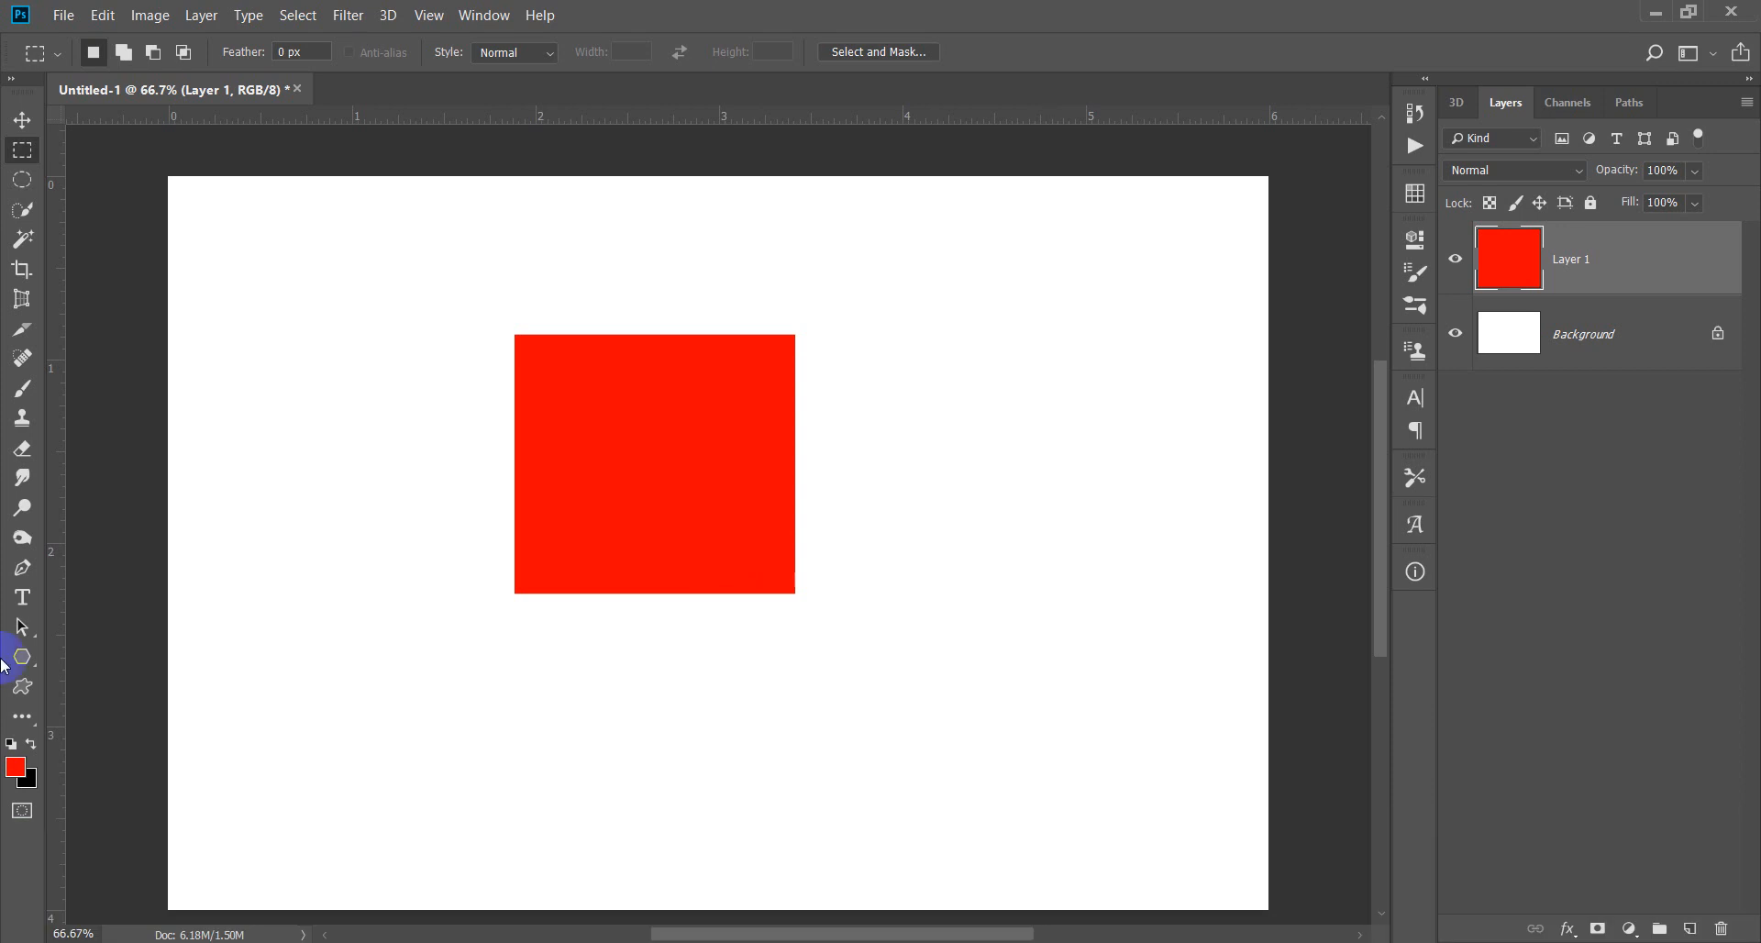
Set the foreground color to pure blue and return to the Rectangular Marquee tool.
{"action": "left_click", "coordinate": [22, 716]}
{"action": "left_click", "coordinate": [15, 767]}
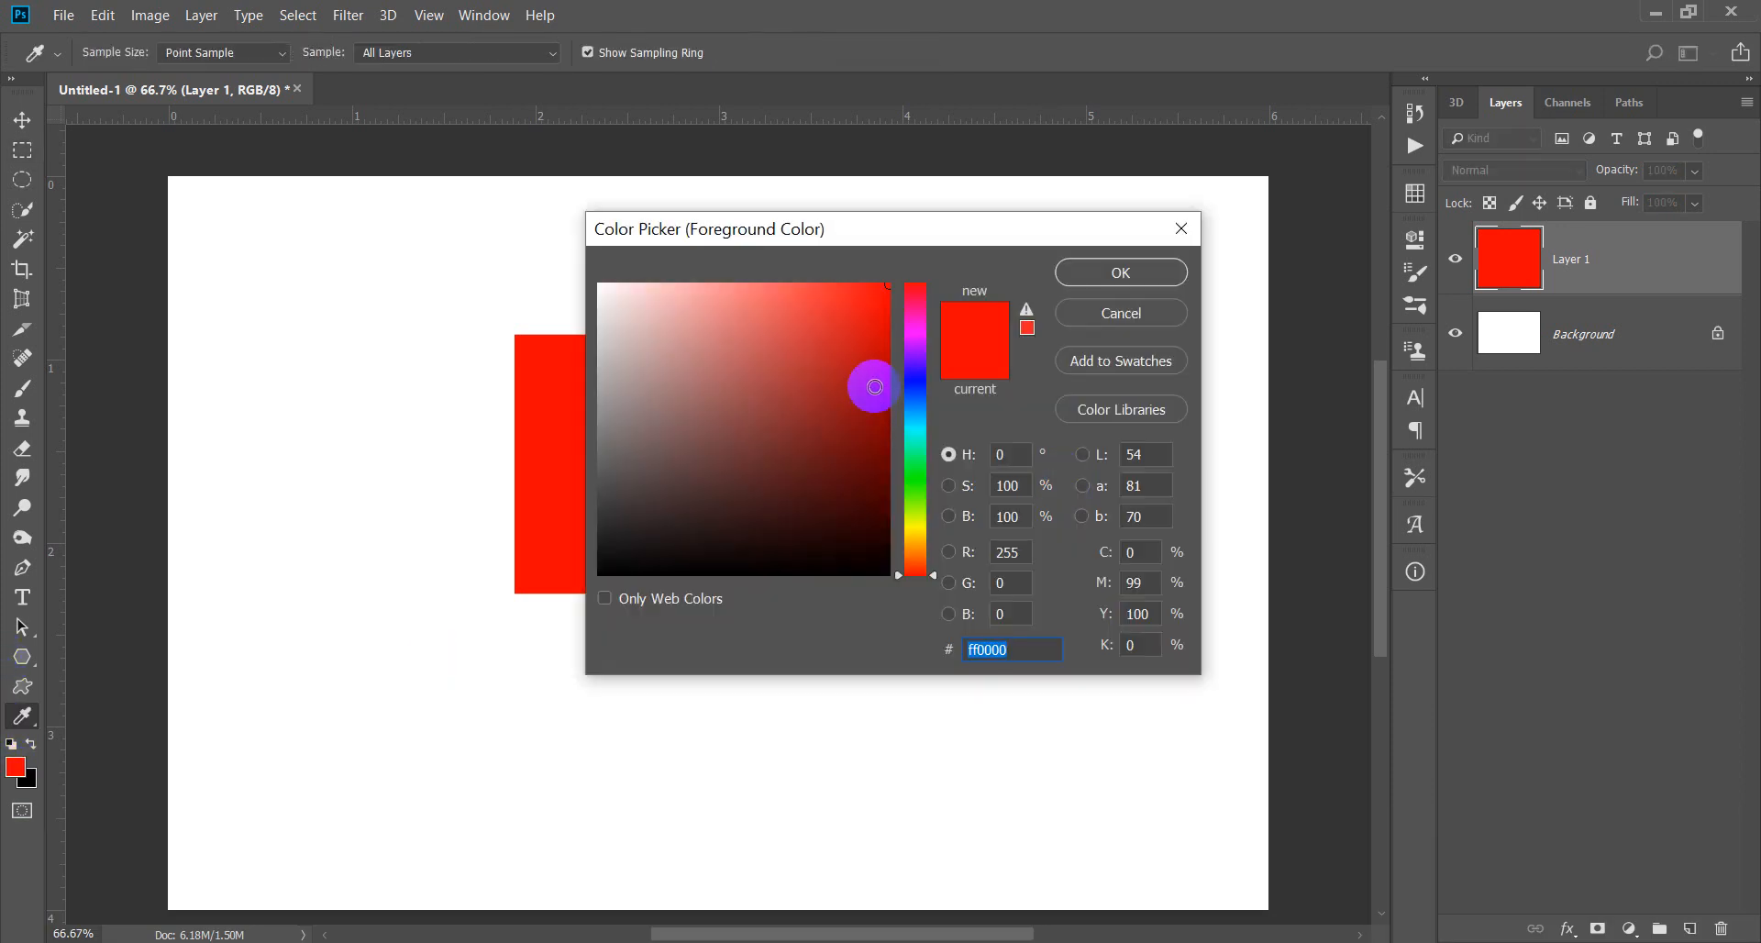
{"action": "left_click", "coordinate": [915, 382]}
{"action": "left_click", "coordinate": [1099, 291]}
{"action": "key", "text": "m"}
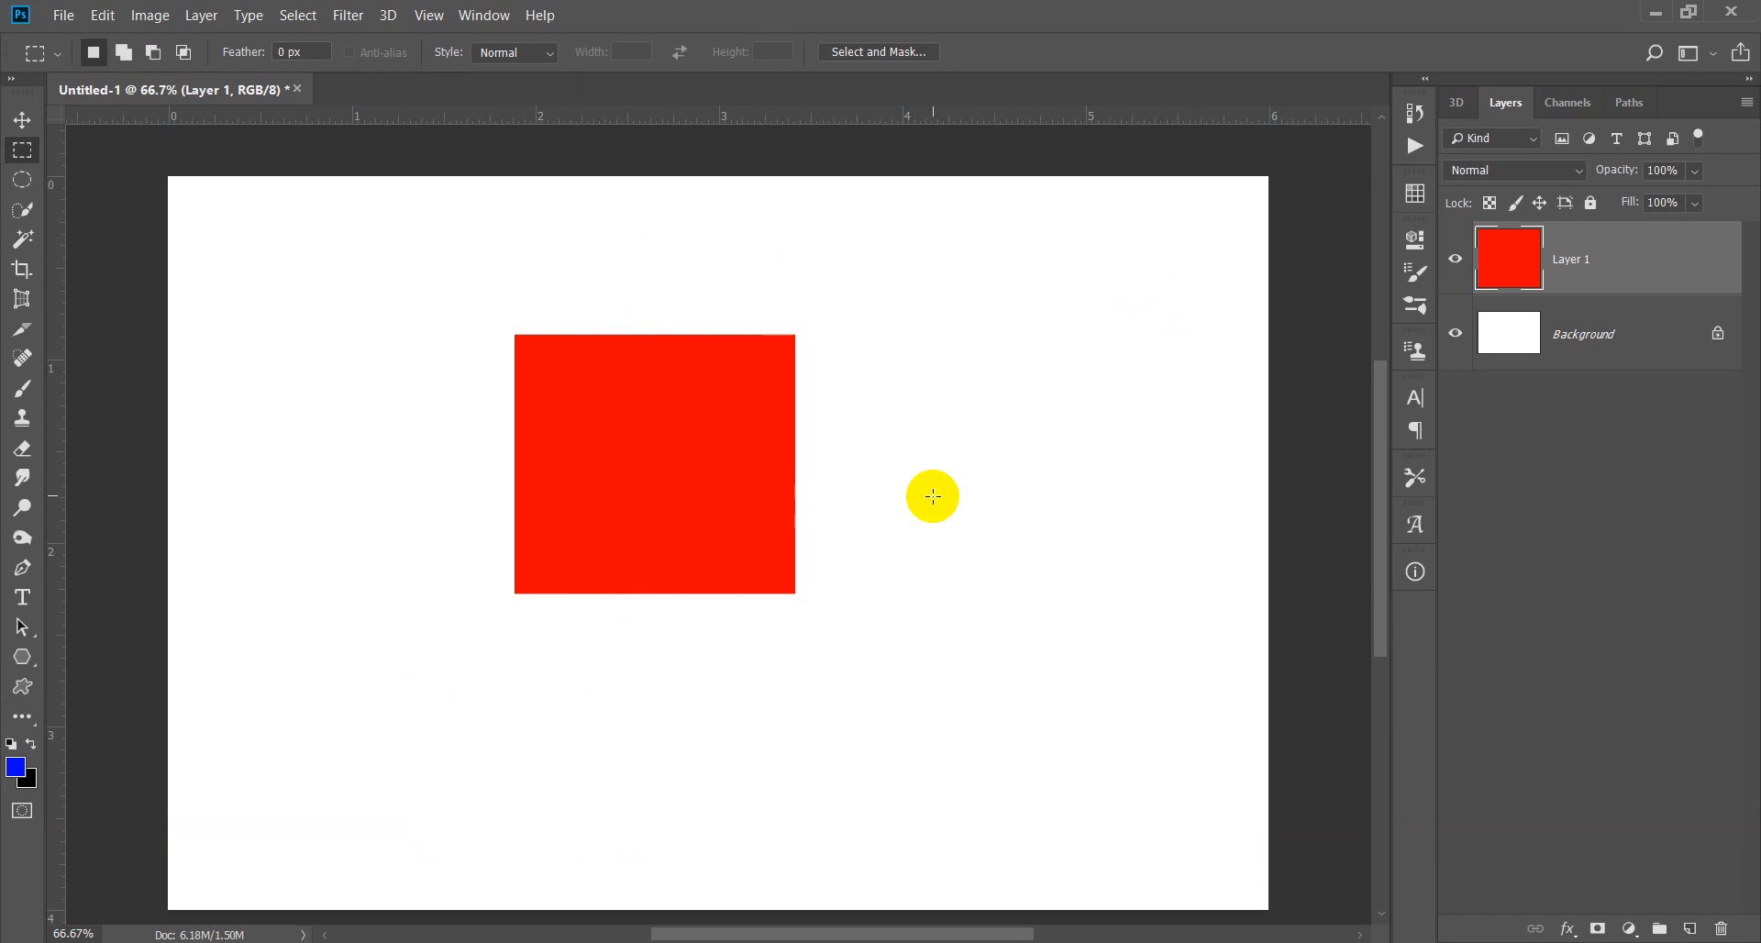
Try filling Layer 1 with the blue foreground color without a selection, and undo the fill.
{"action": "key", "text": "alt+BackSpace"}
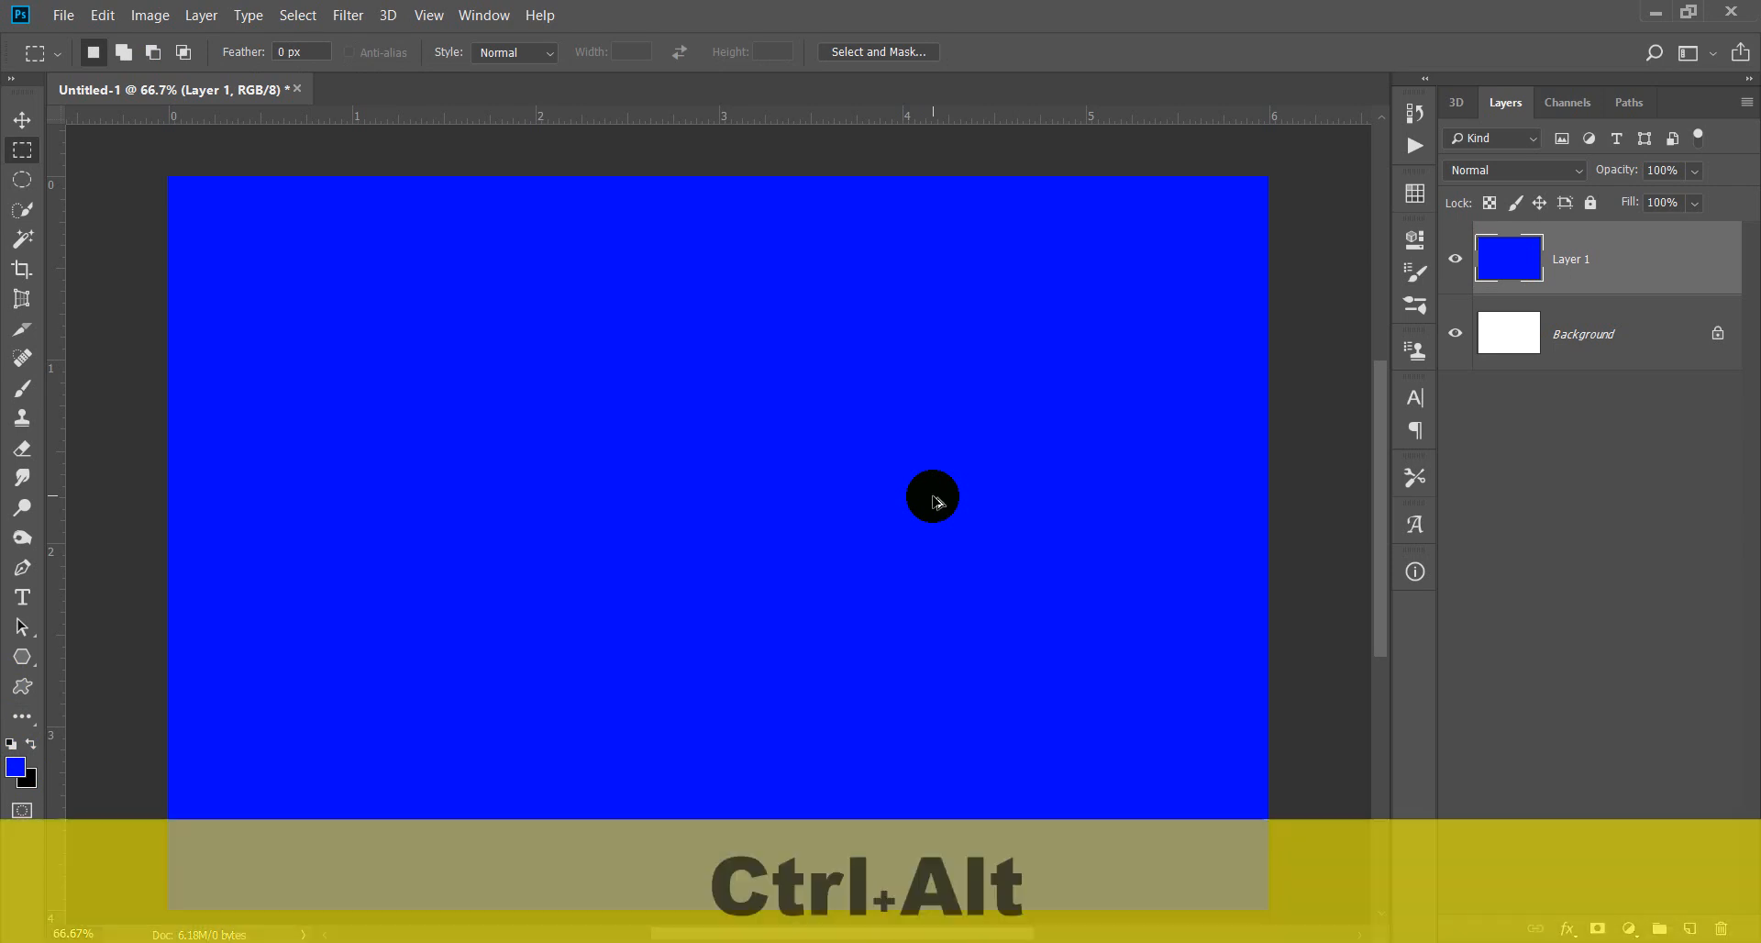
{"action": "key", "text": "ctrl+alt+z"}
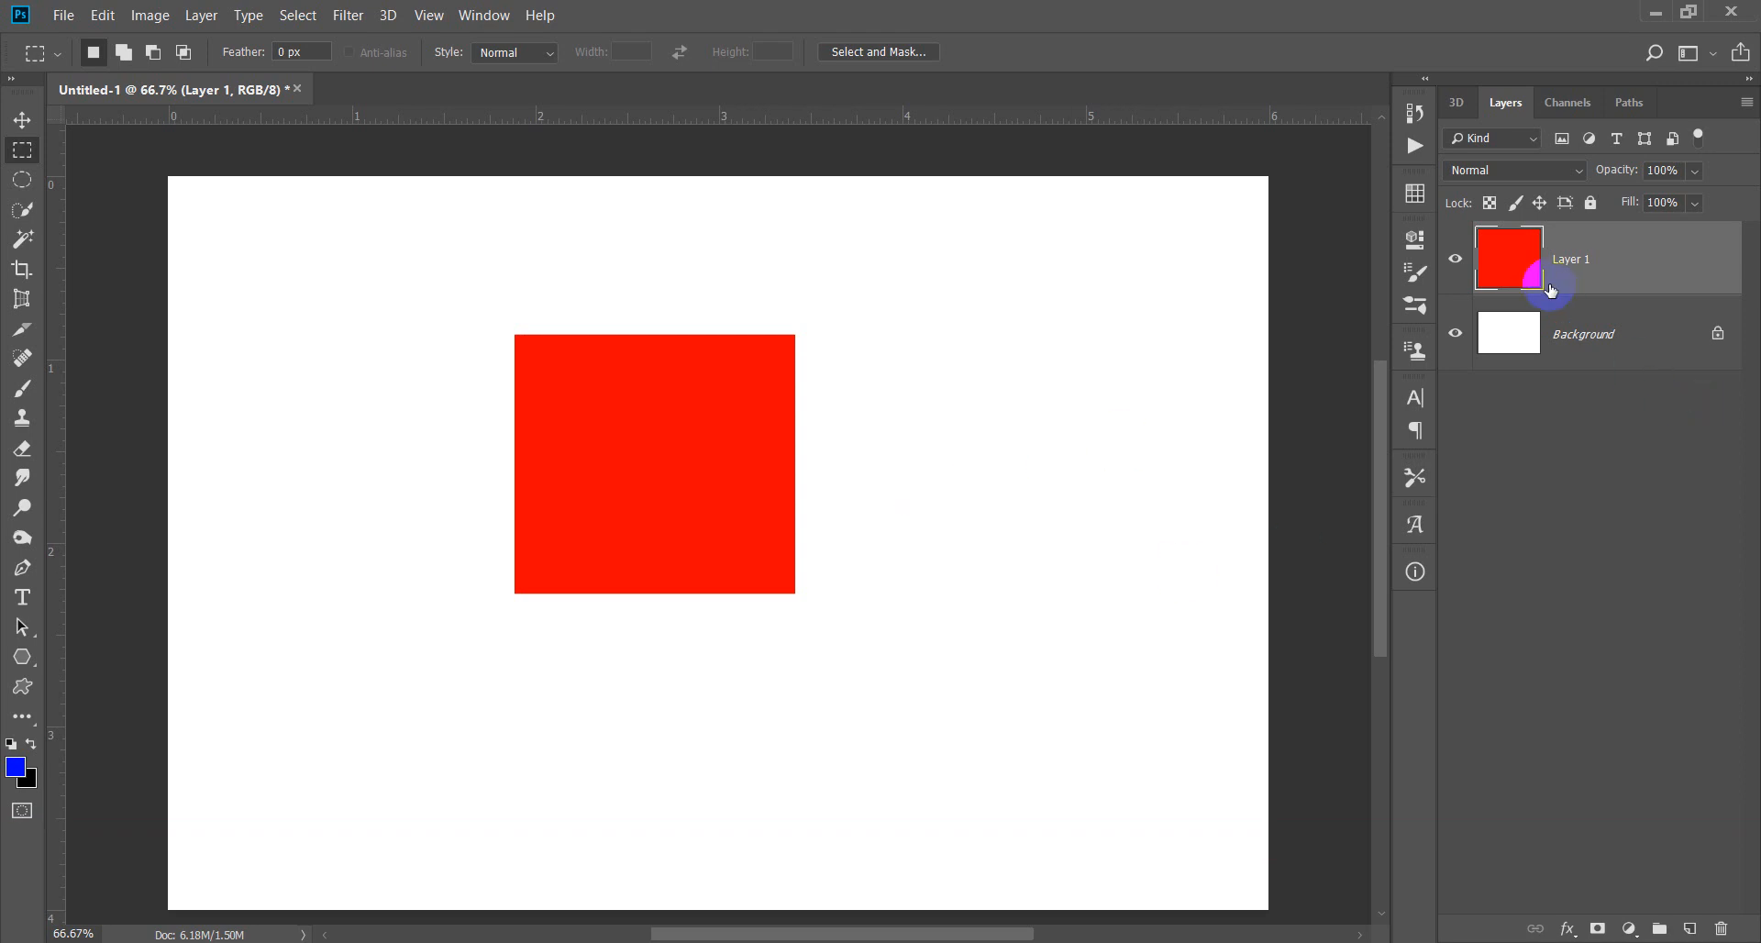
Load the rectangle on Layer 1 as a selection, fill it with the blue foreground color and deselect.
{"action": "left_click", "coordinate": [1510, 258], "text": "ctrl"}
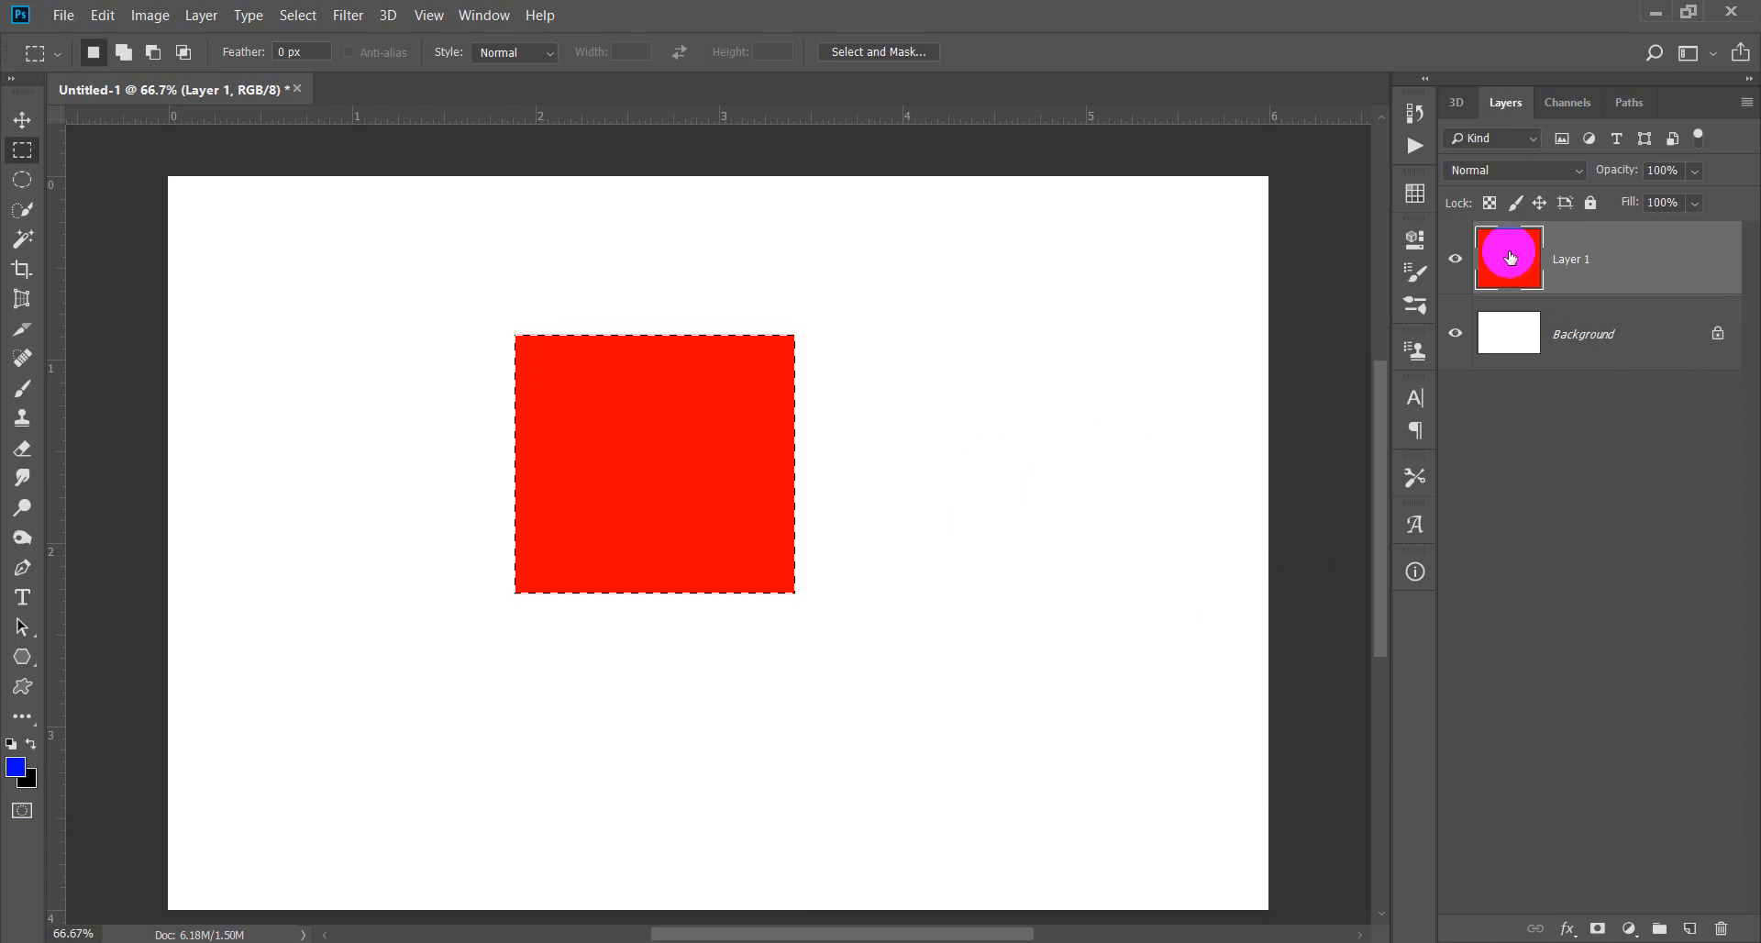
{"action": "key", "text": "alt+BackSpace"}
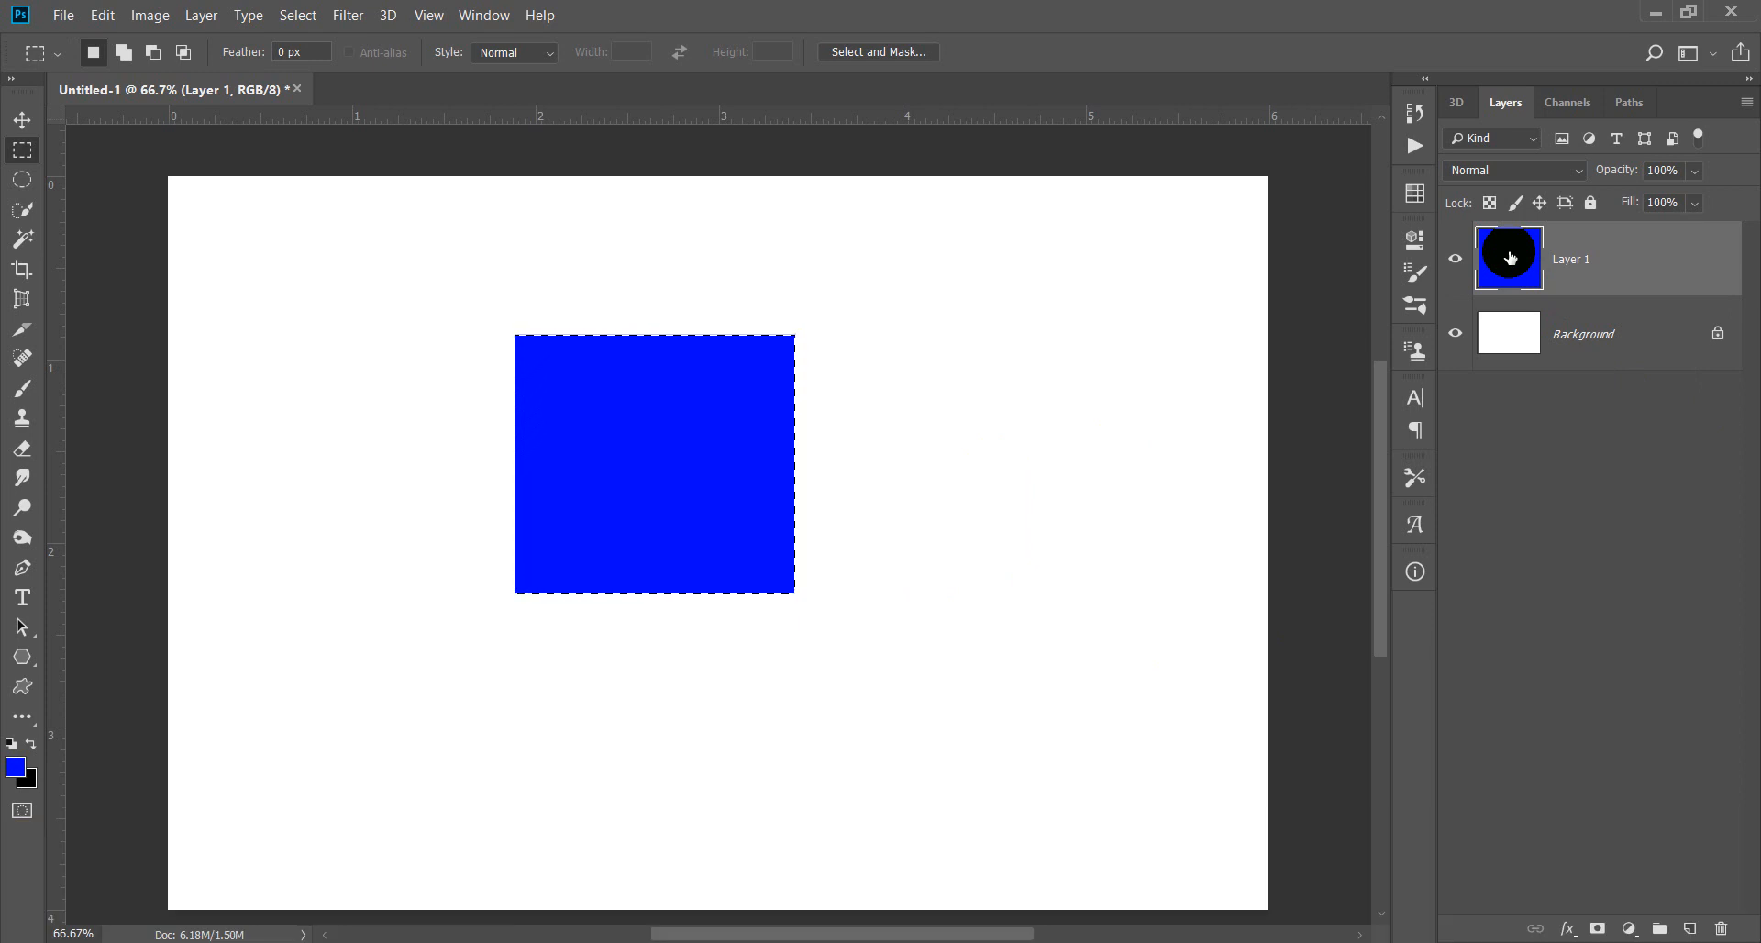
{"action": "key", "text": "ctrl+d"}
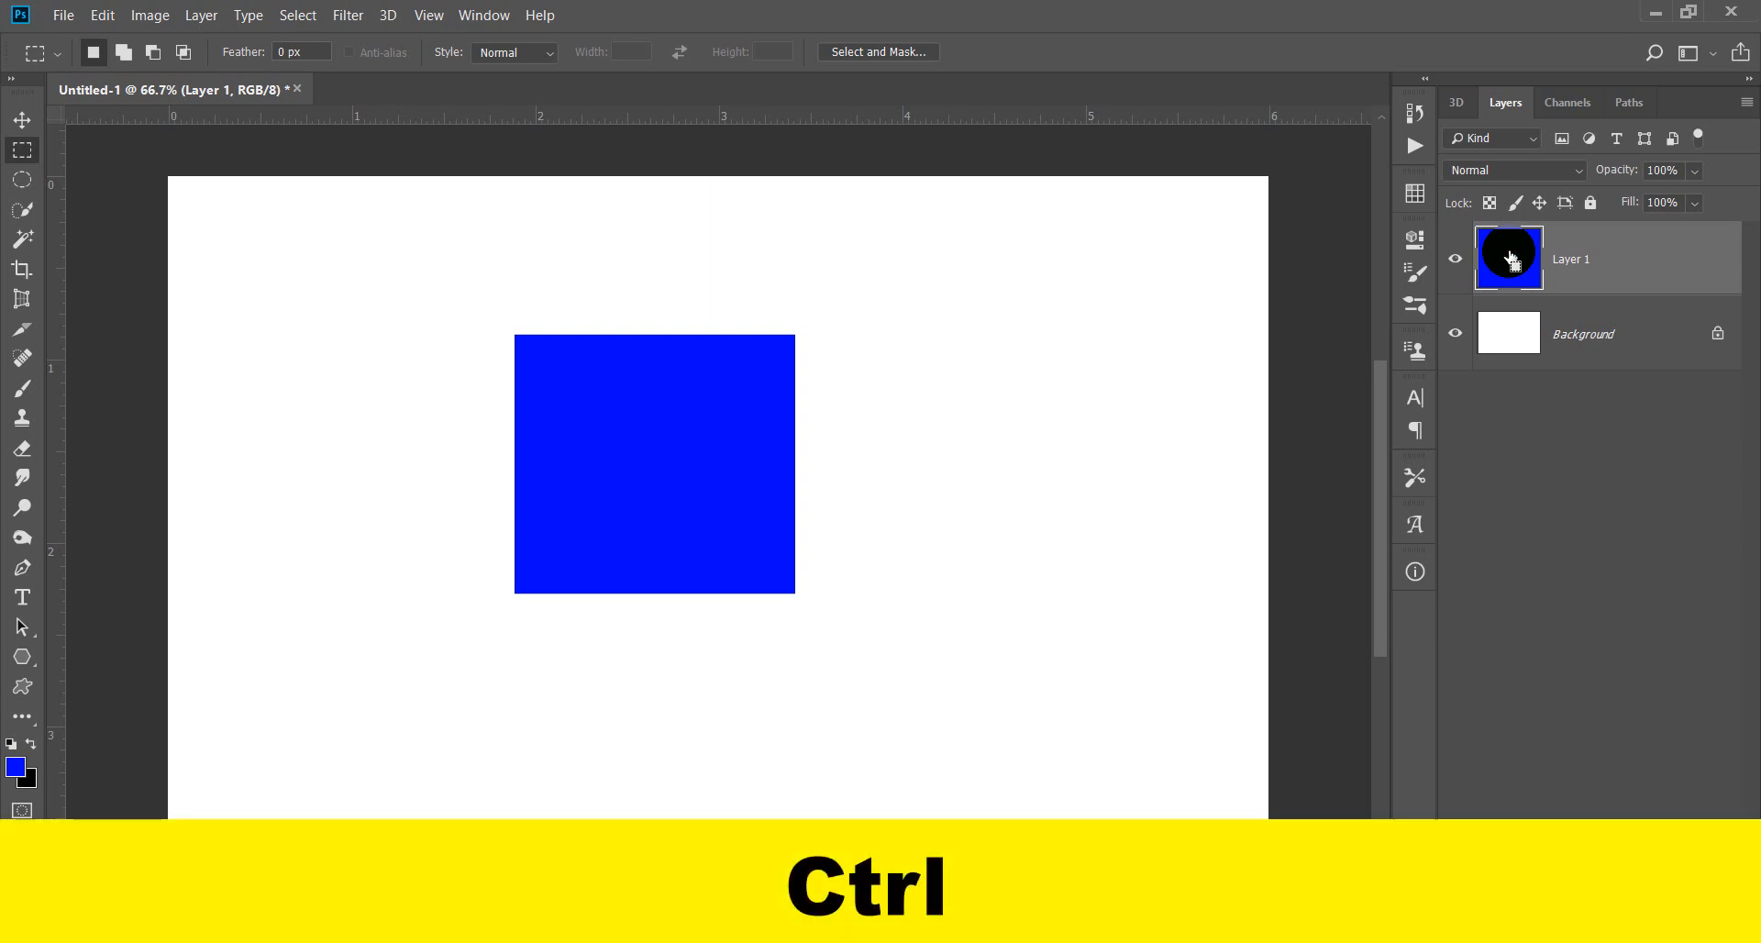
Load Layer 1's rectangle as a selection again, invert its colors and deselect.
{"action": "left_click", "coordinate": [1511, 258], "text": "ctrl"}
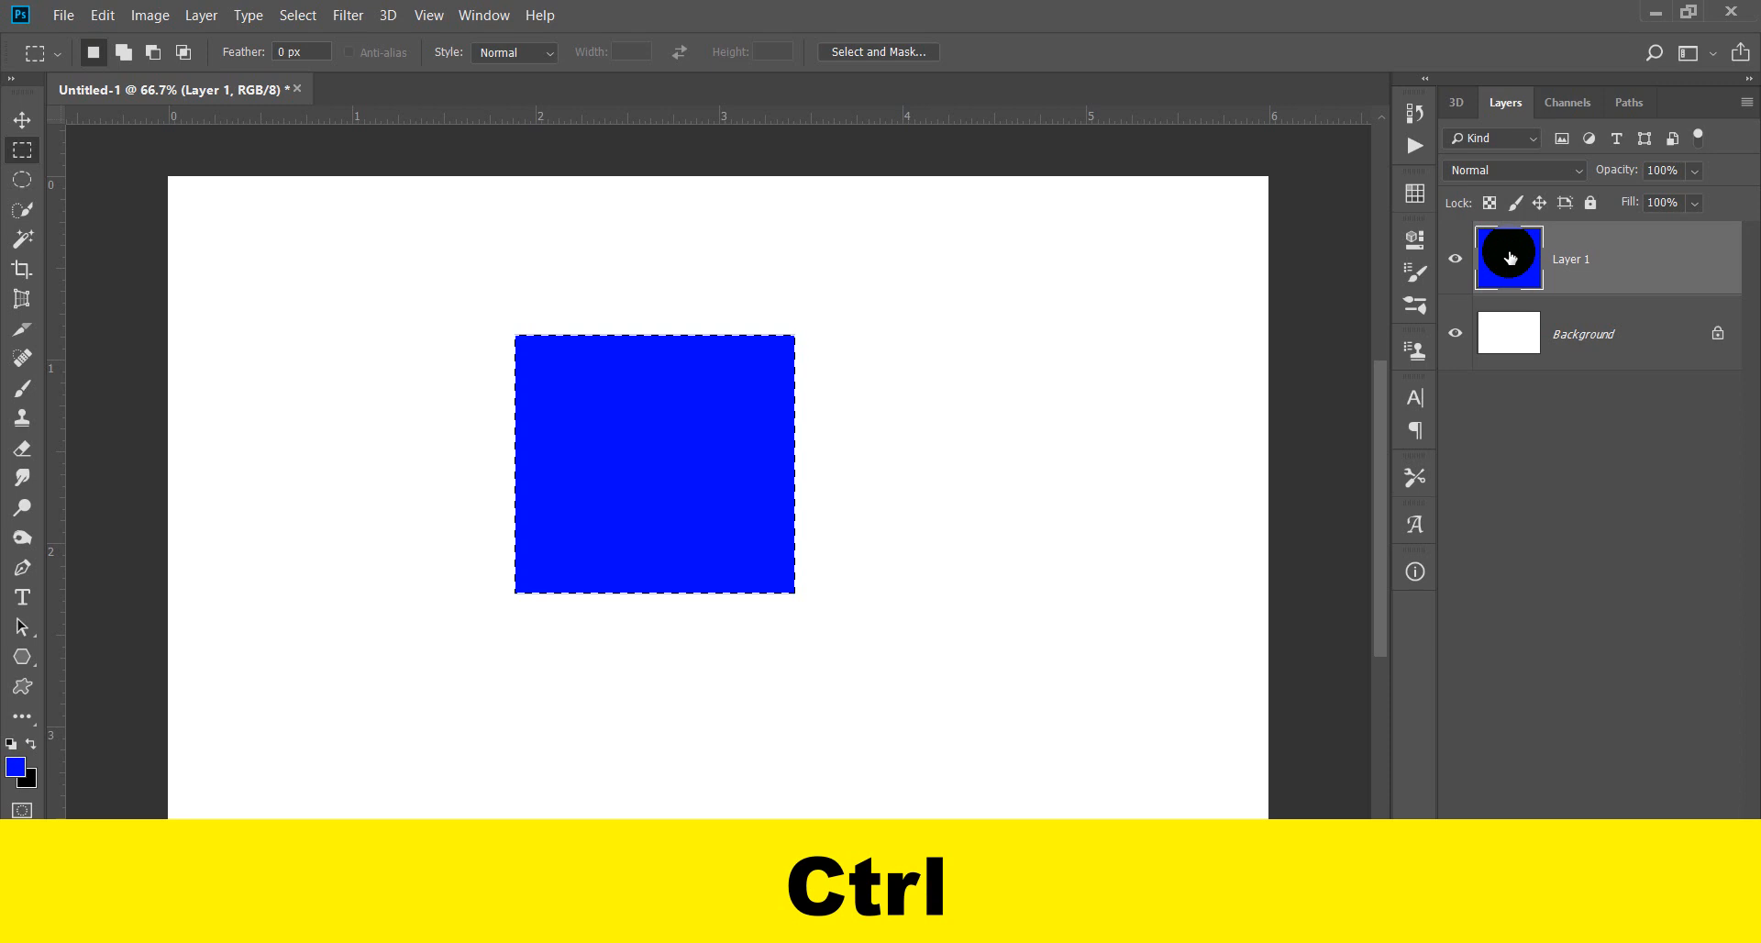
{"action": "key", "text": "ctrl+i"}
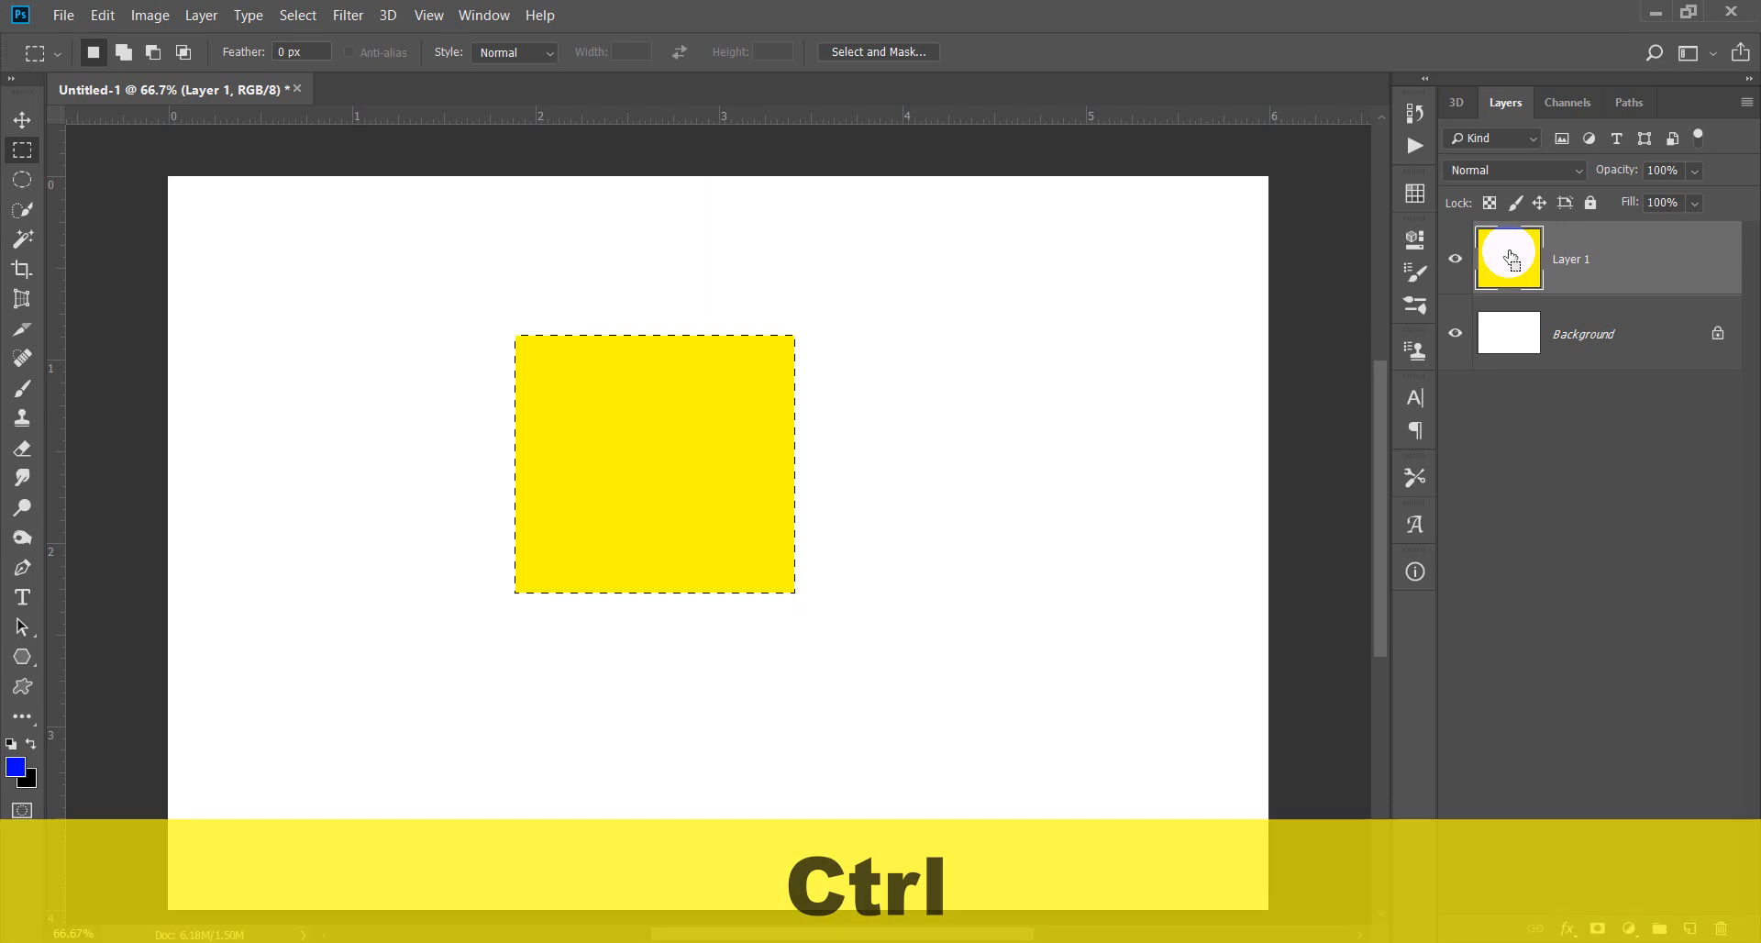
{"action": "key", "text": "ctrl+d"}
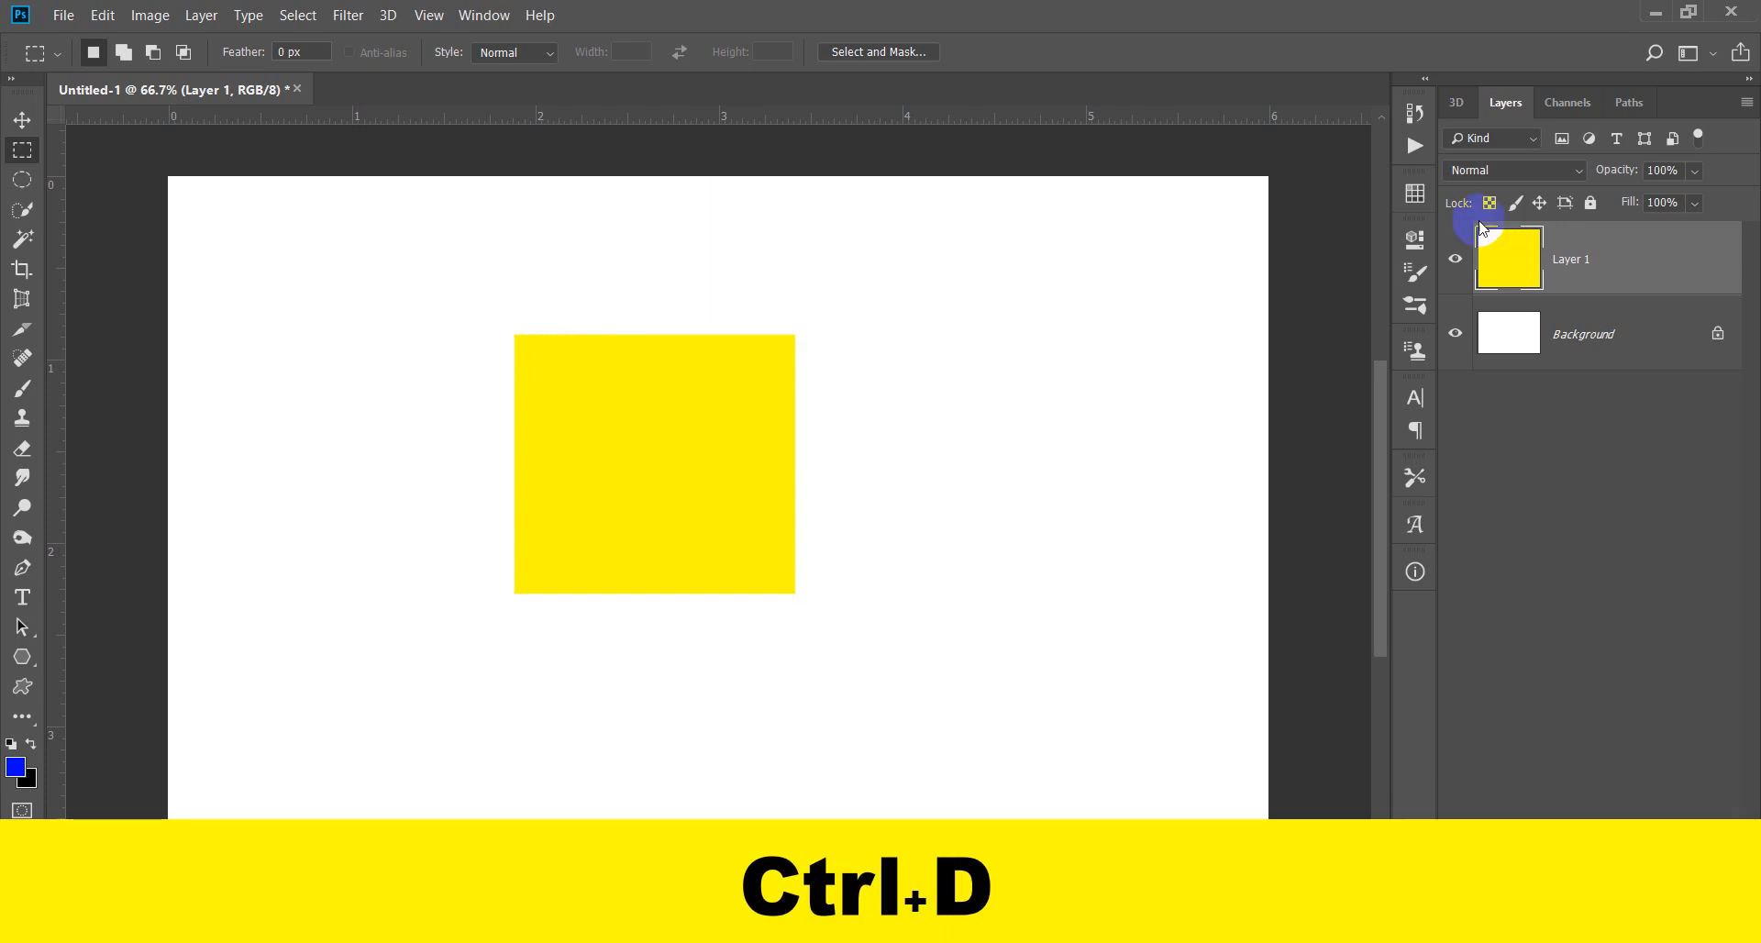
Invert the Background layer's colors and invert them back to white.
{"action": "left_click", "coordinate": [1598, 340]}
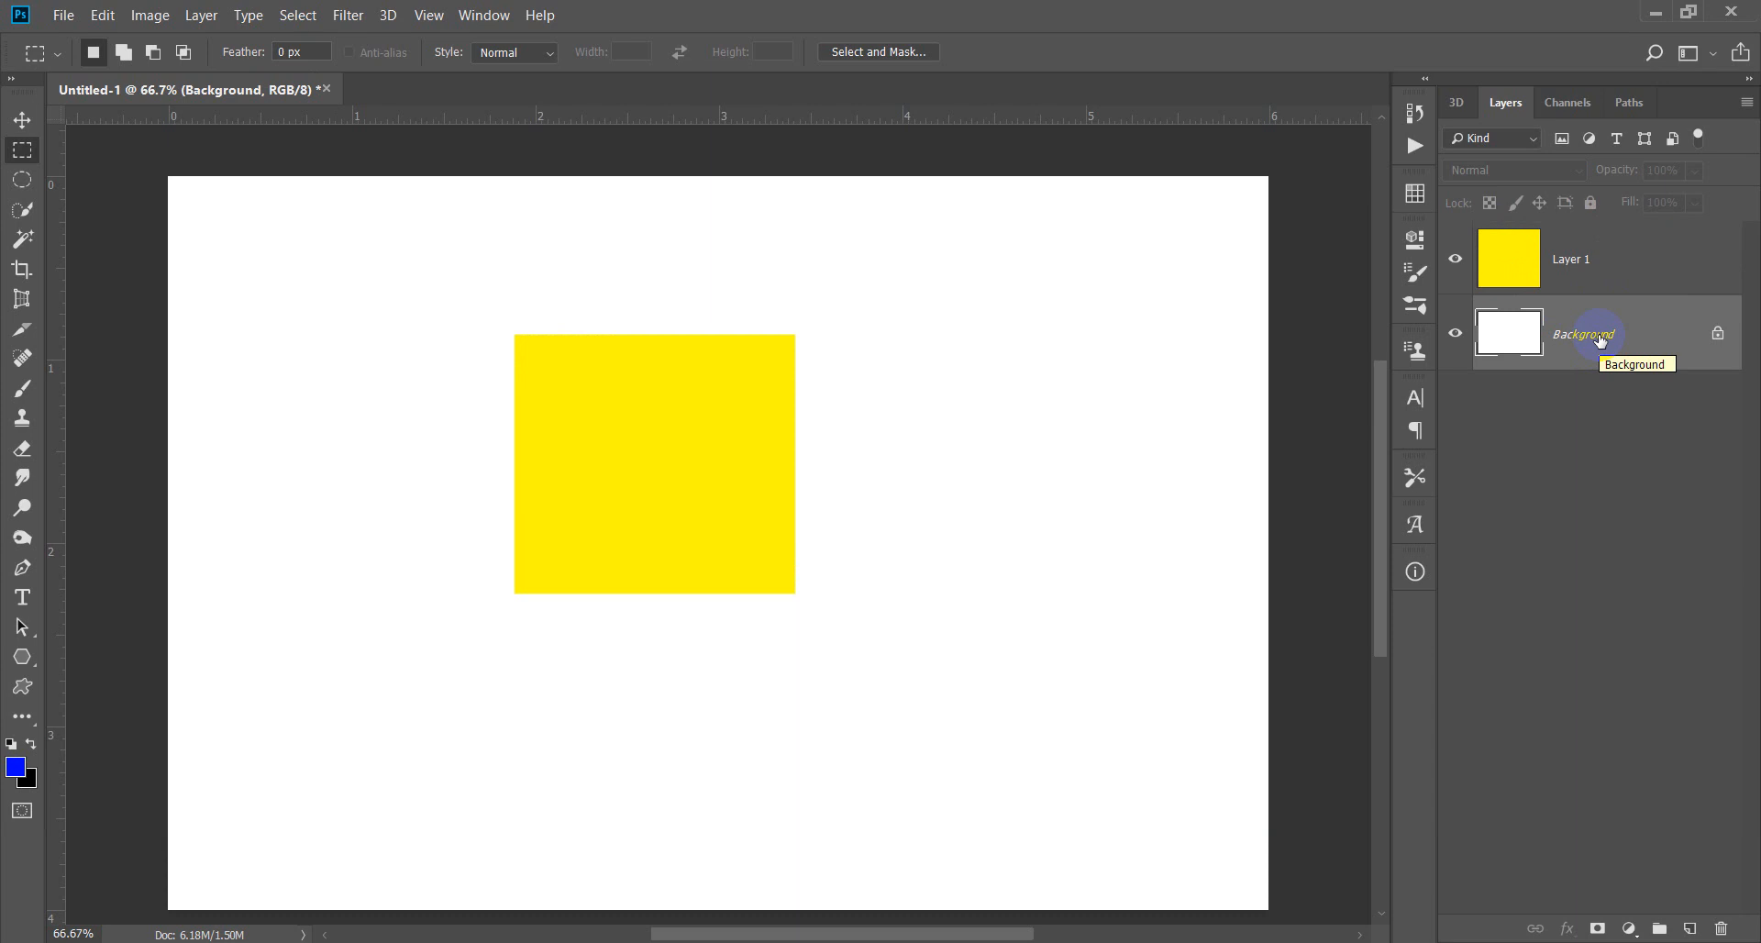
{"action": "key", "text": "ctrl+i"}
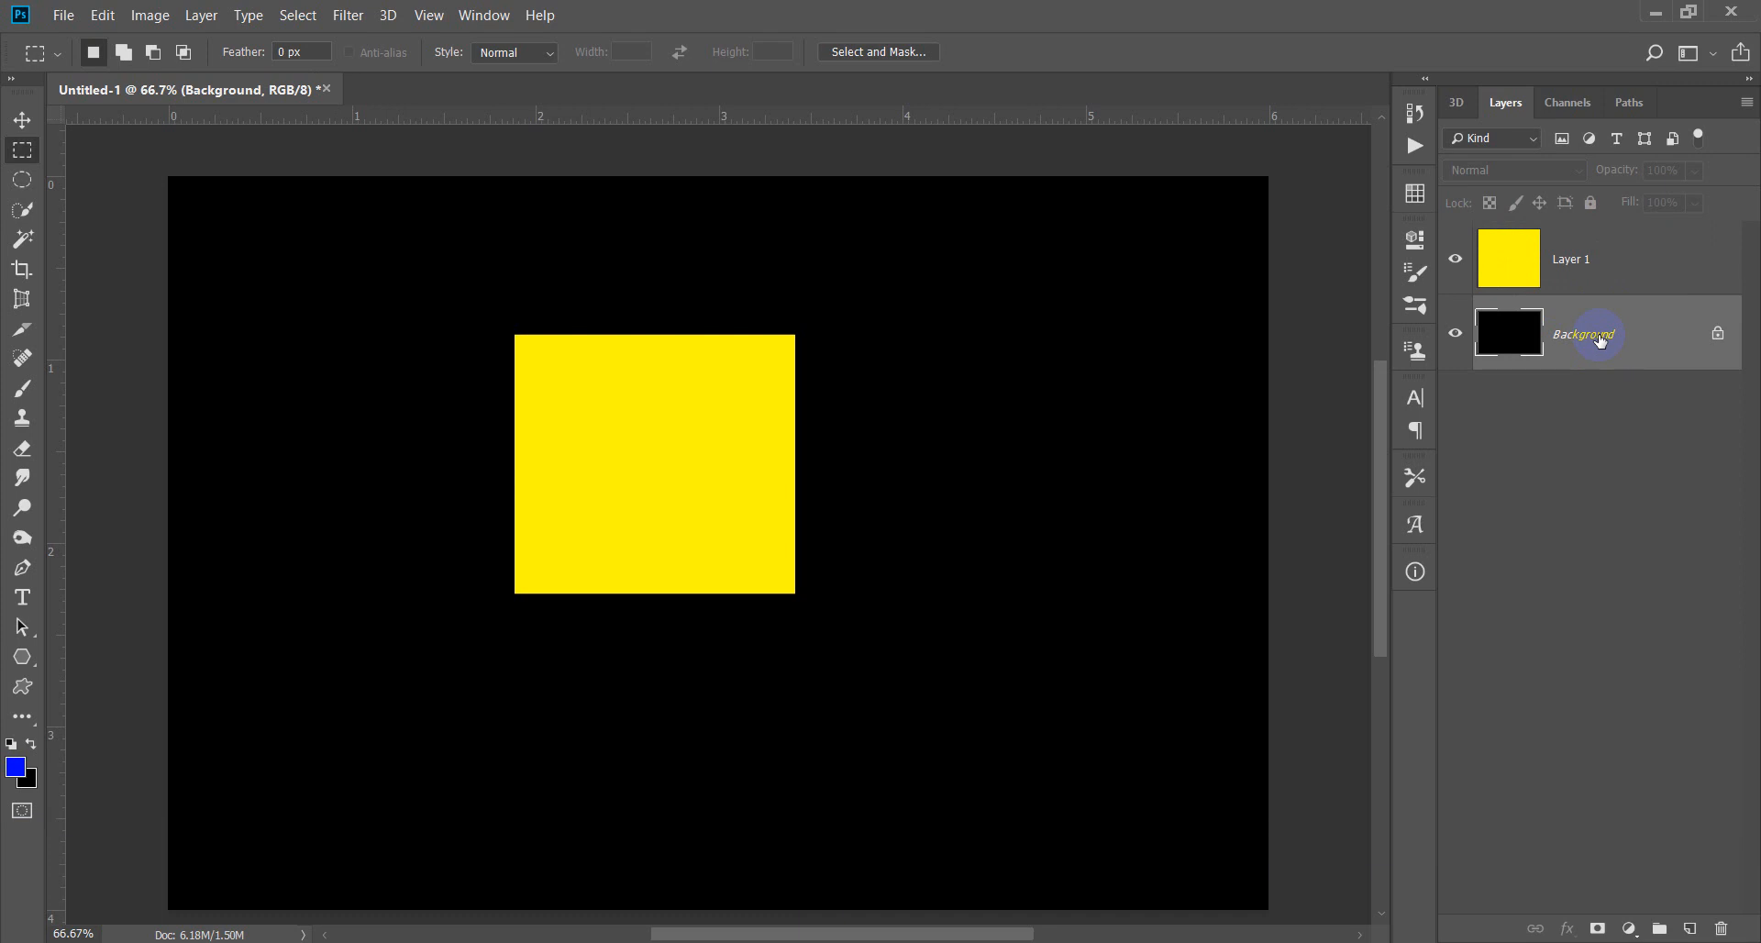
{"action": "key", "text": "ctrl+i"}
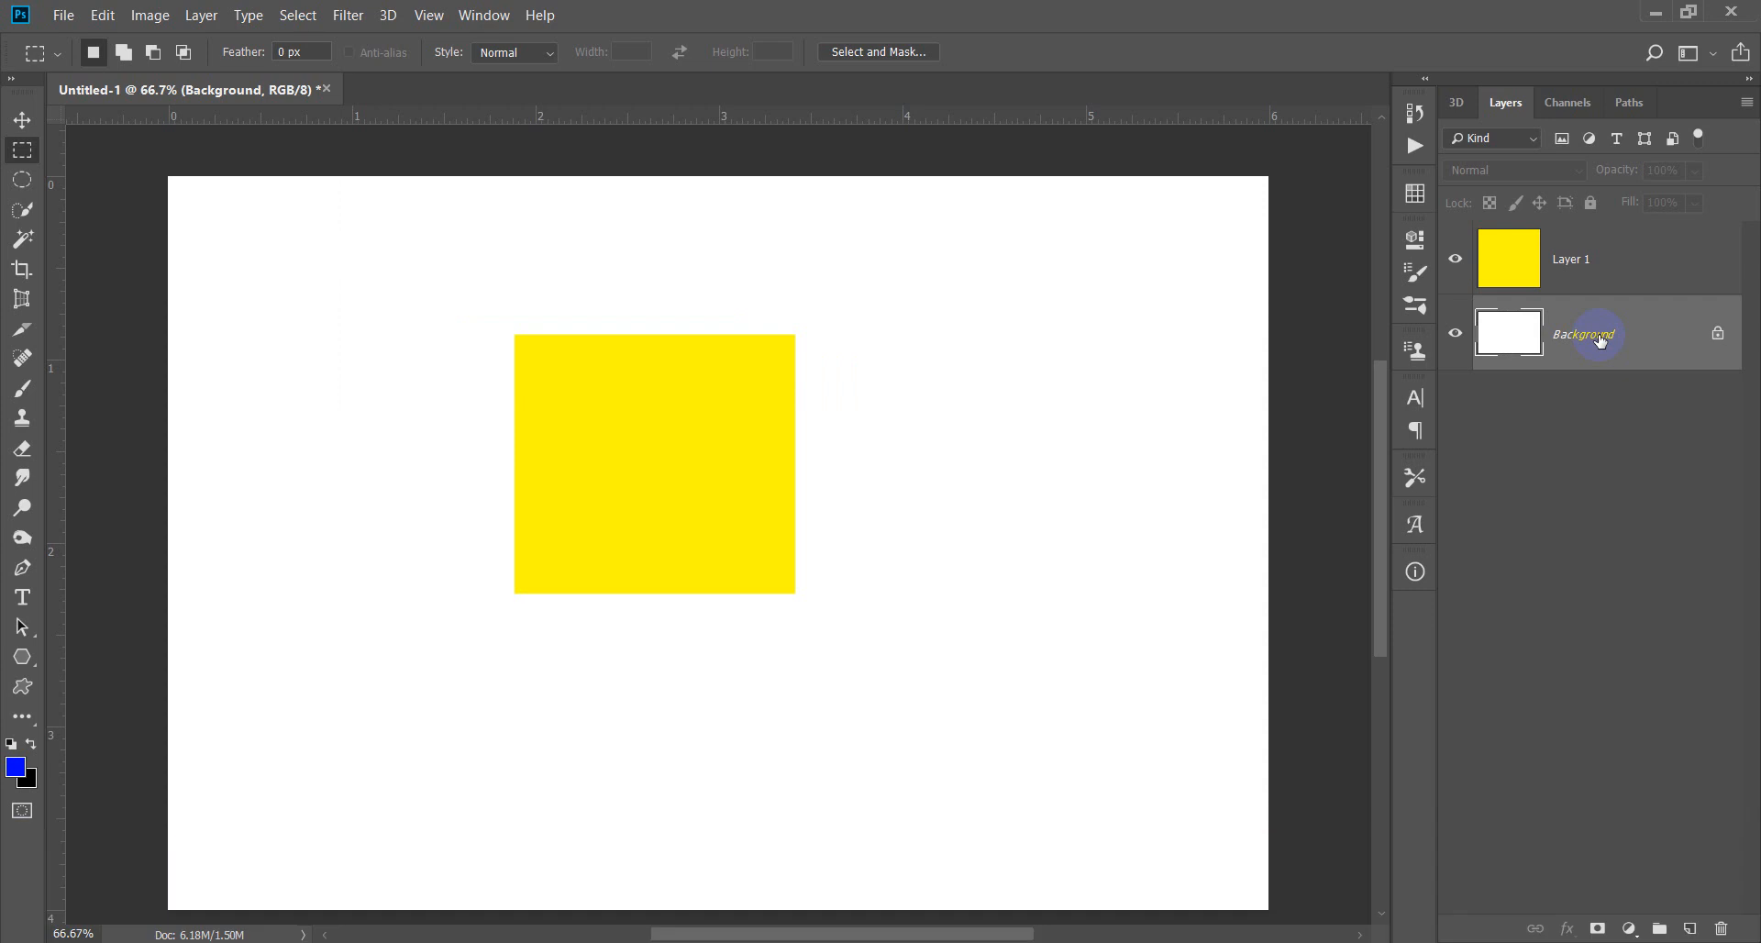
Lock Layer 1's transparent pixels, fill its rectangle with blue without a selection, and keep blue as the foreground color and black as the background color.
{"action": "left_click", "coordinate": [1582, 268]}
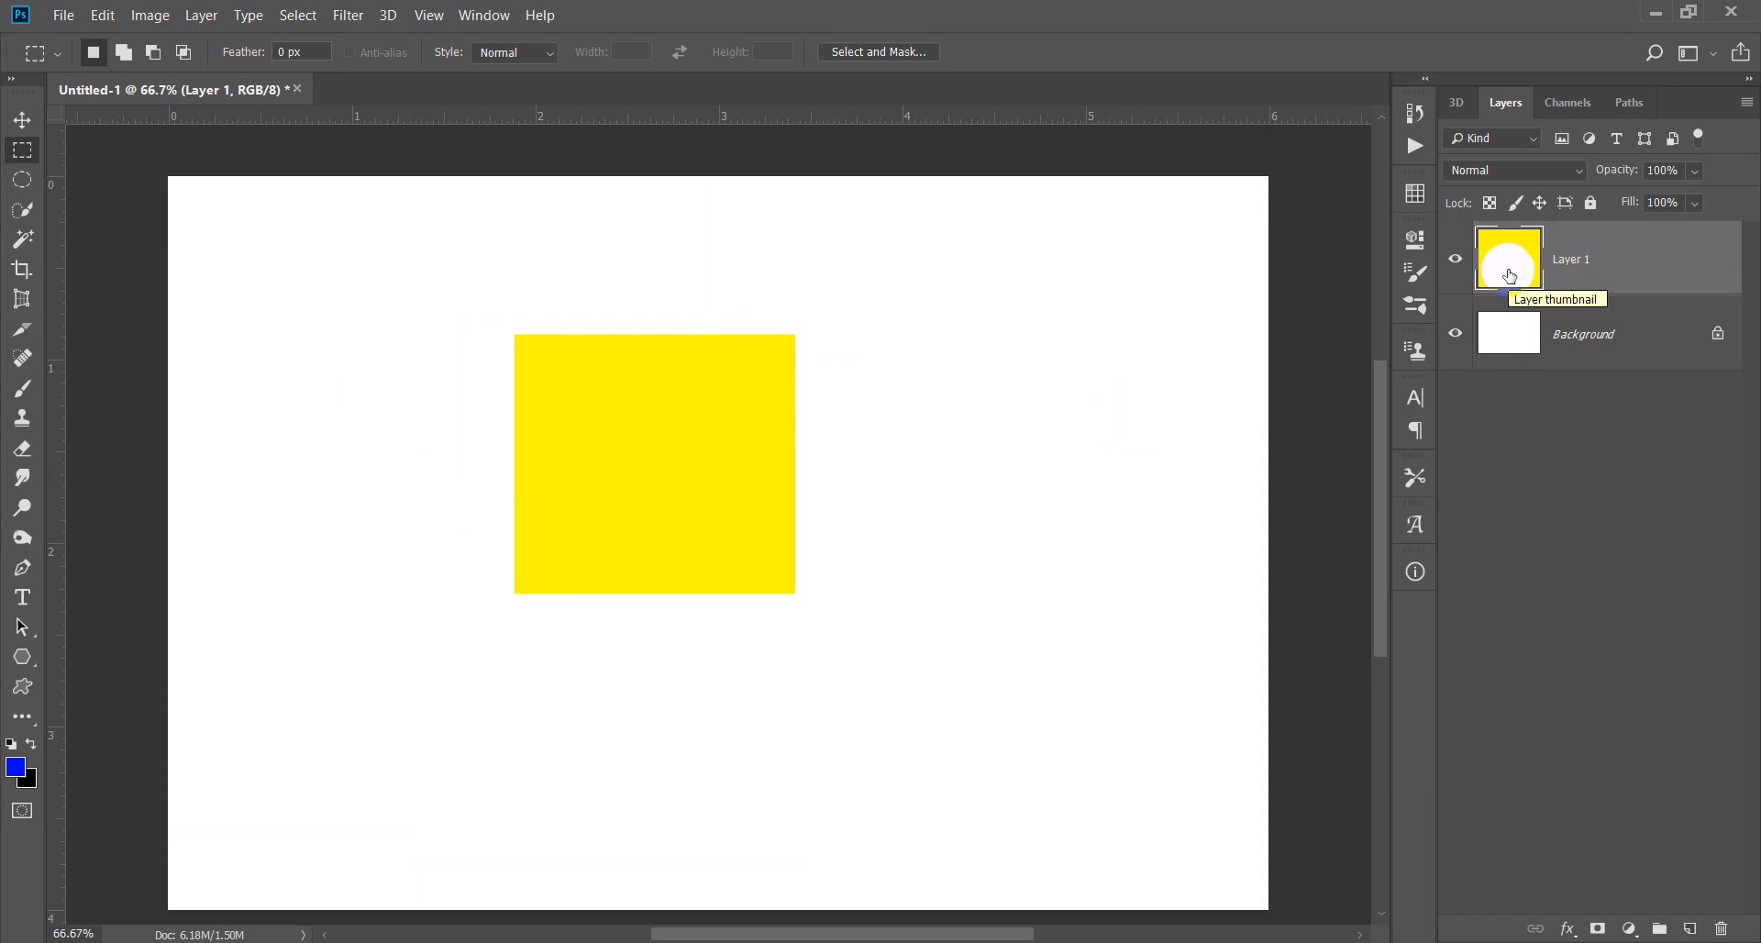
{"action": "left_click", "coordinate": [1489, 202]}
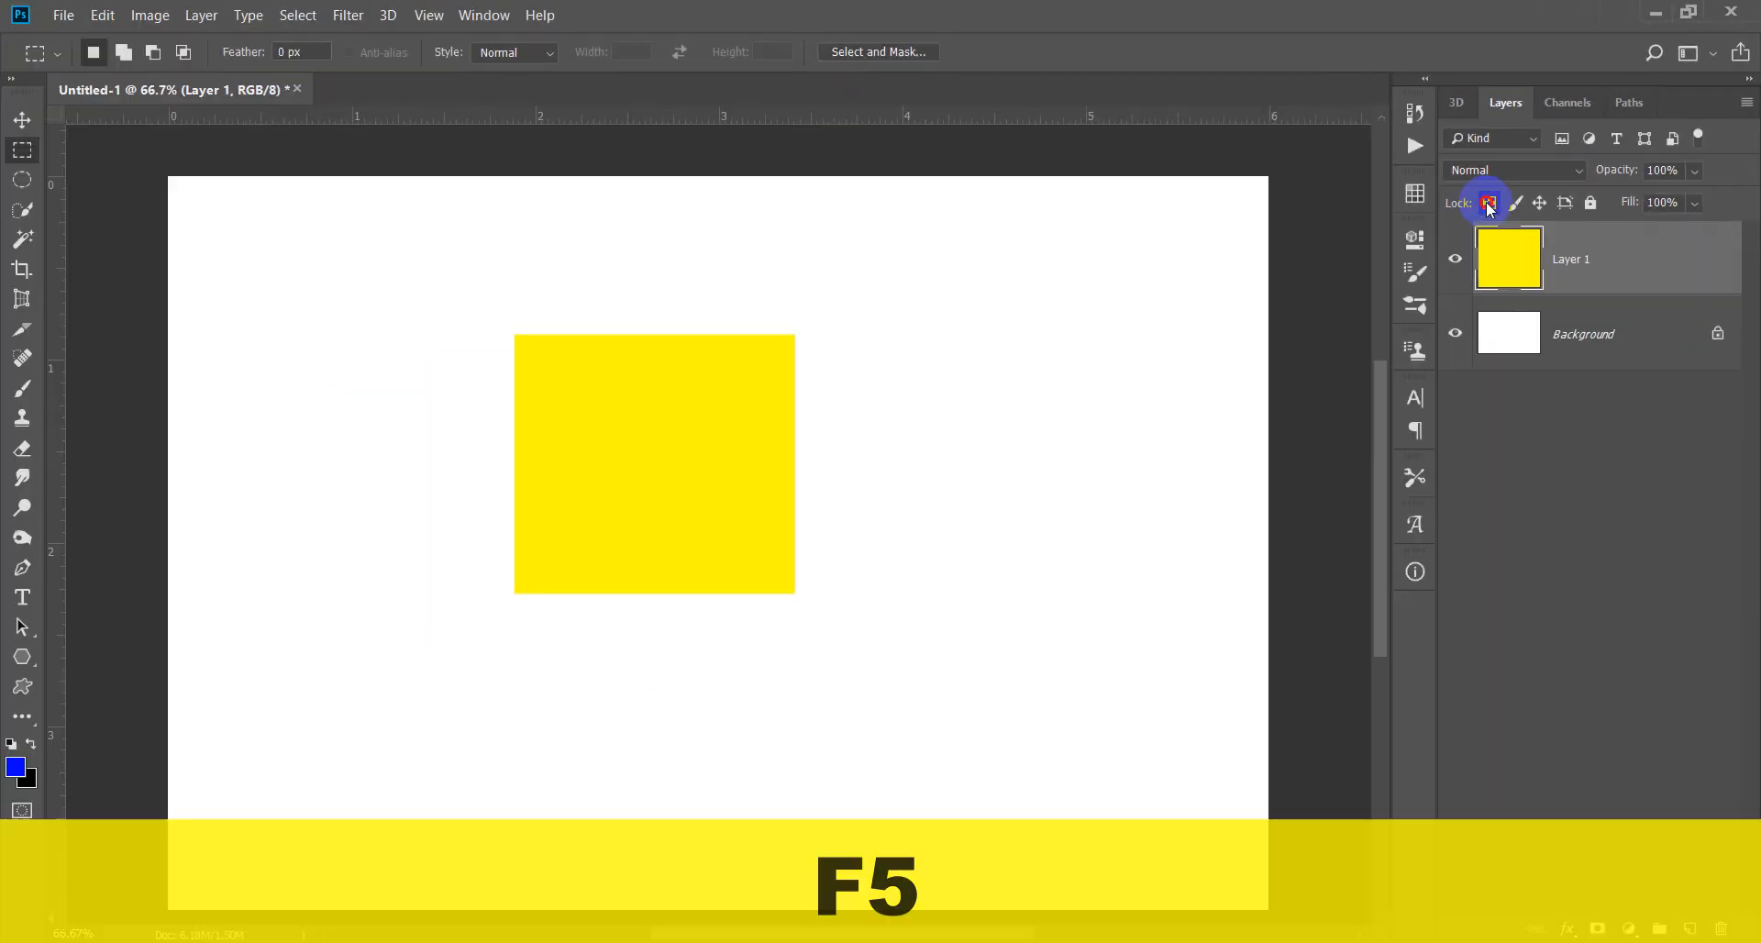
{"action": "left_click", "coordinate": [1214, 406]}
{"action": "left_click", "coordinate": [1720, 262]}
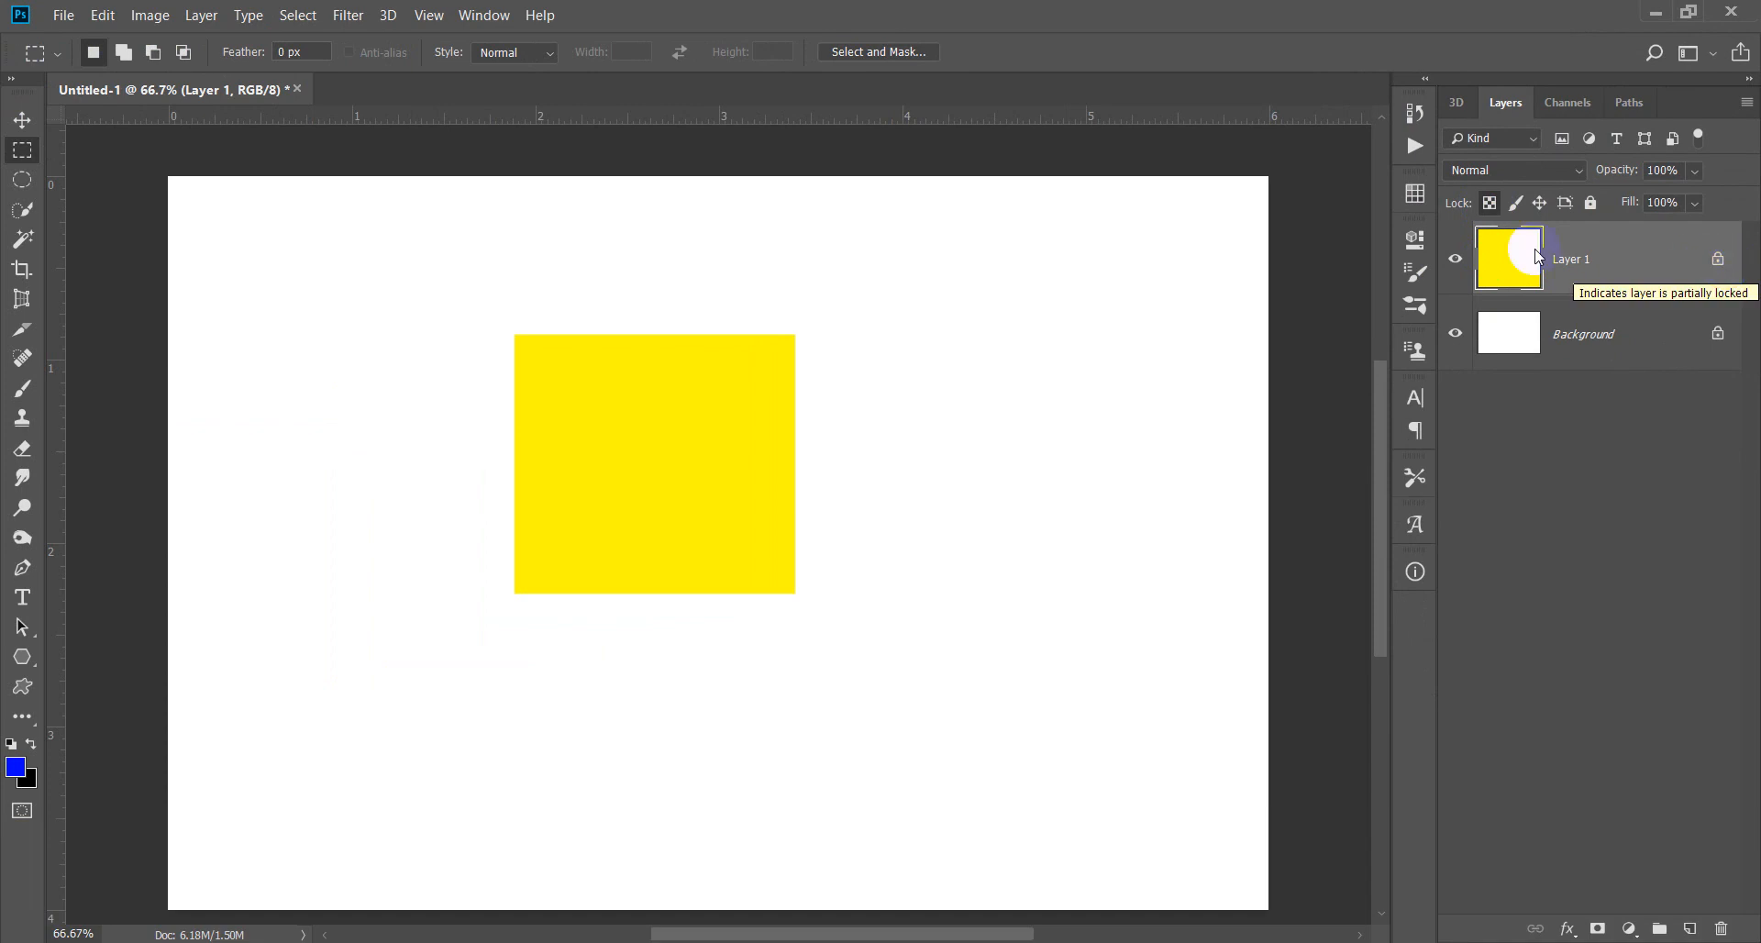
{"action": "left_click", "coordinate": [20, 746]}
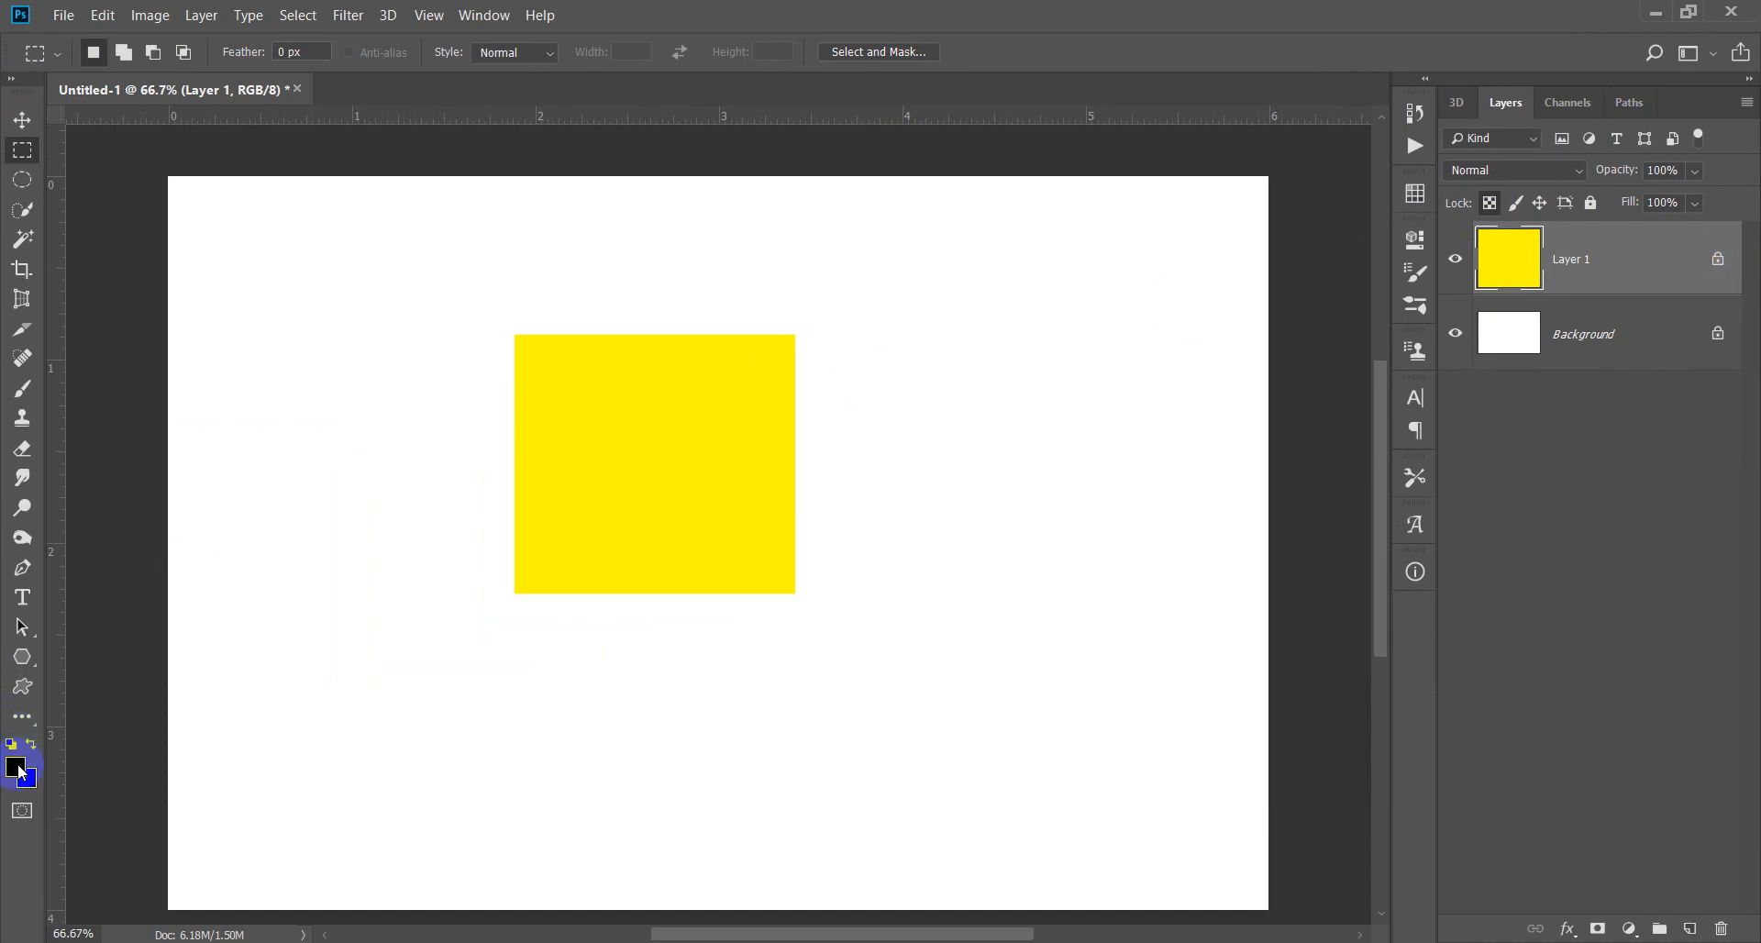
{"action": "key", "text": "alt+BackSpace"}
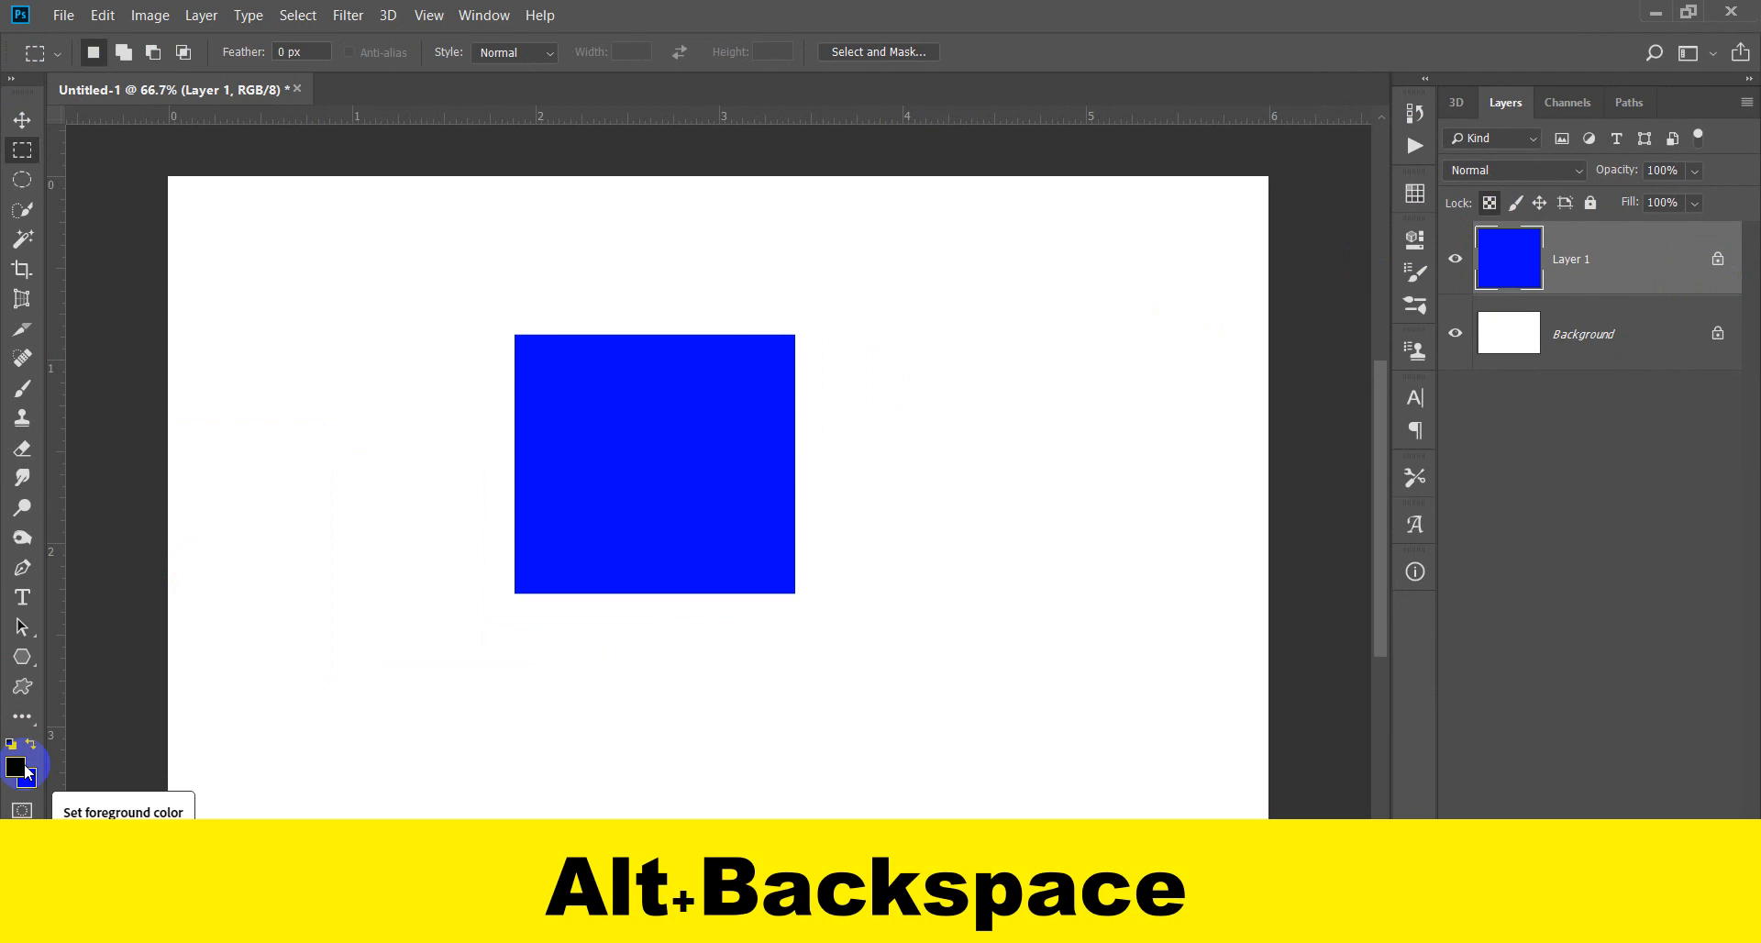
{"action": "key", "text": "x"}
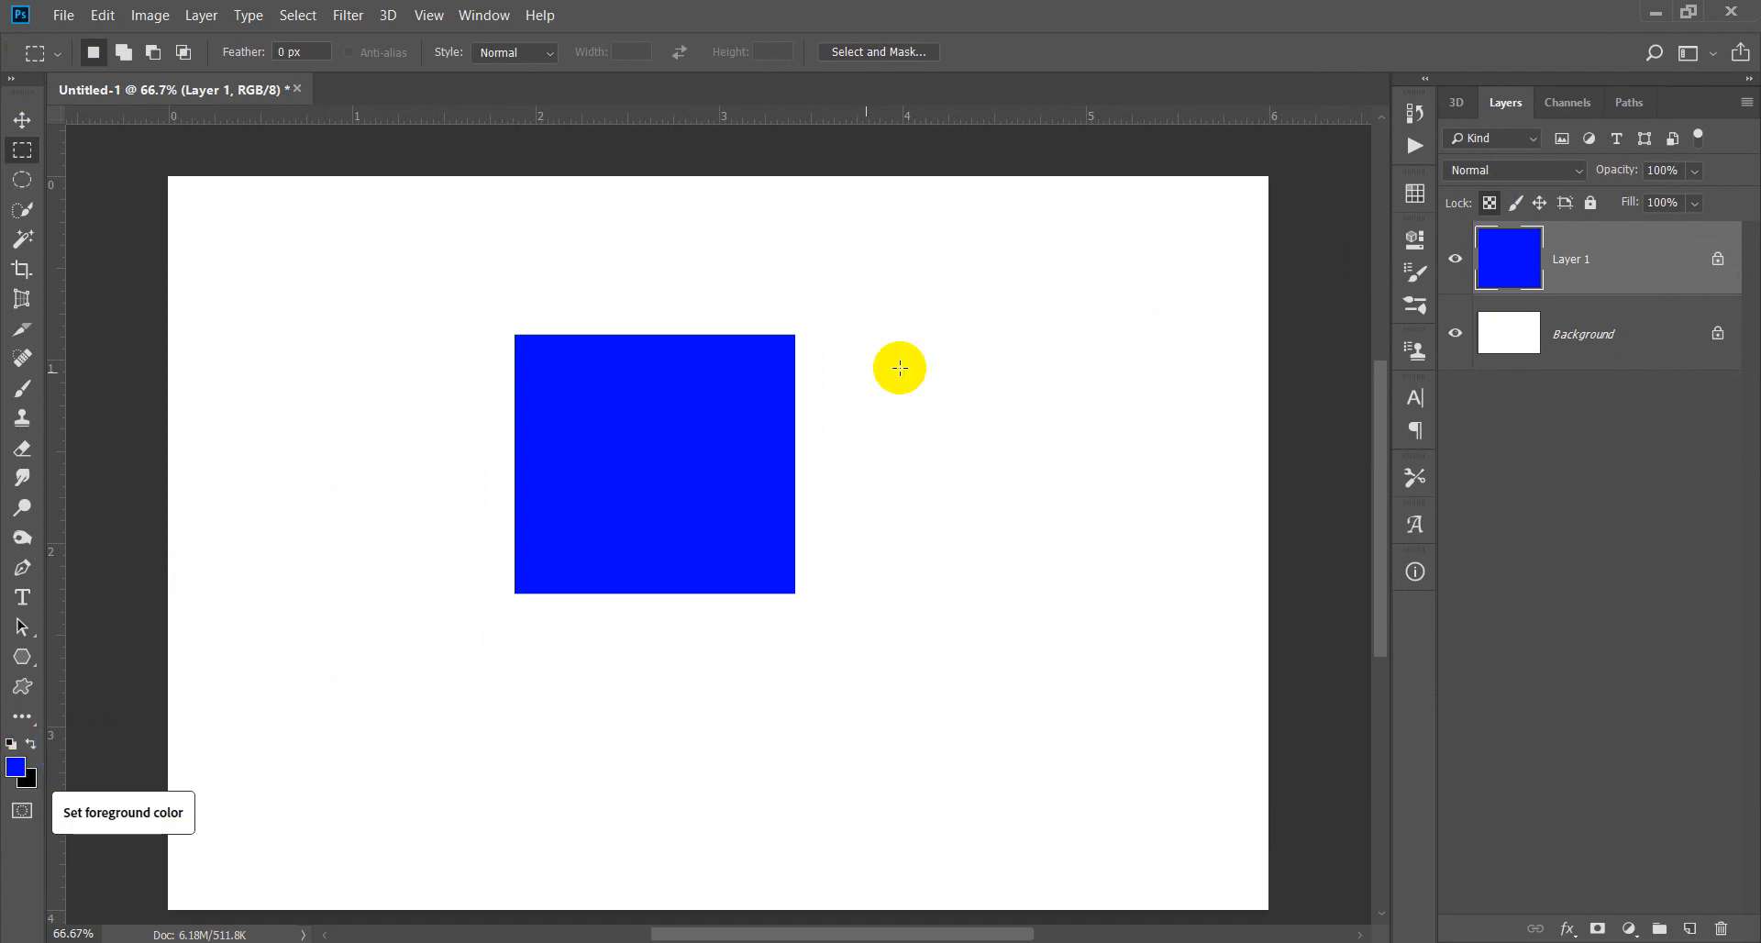
Toggle Layer 1's transparency lock off and on again, and fill its rectangle with the black background color.
{"action": "left_click", "coordinate": [1490, 203]}
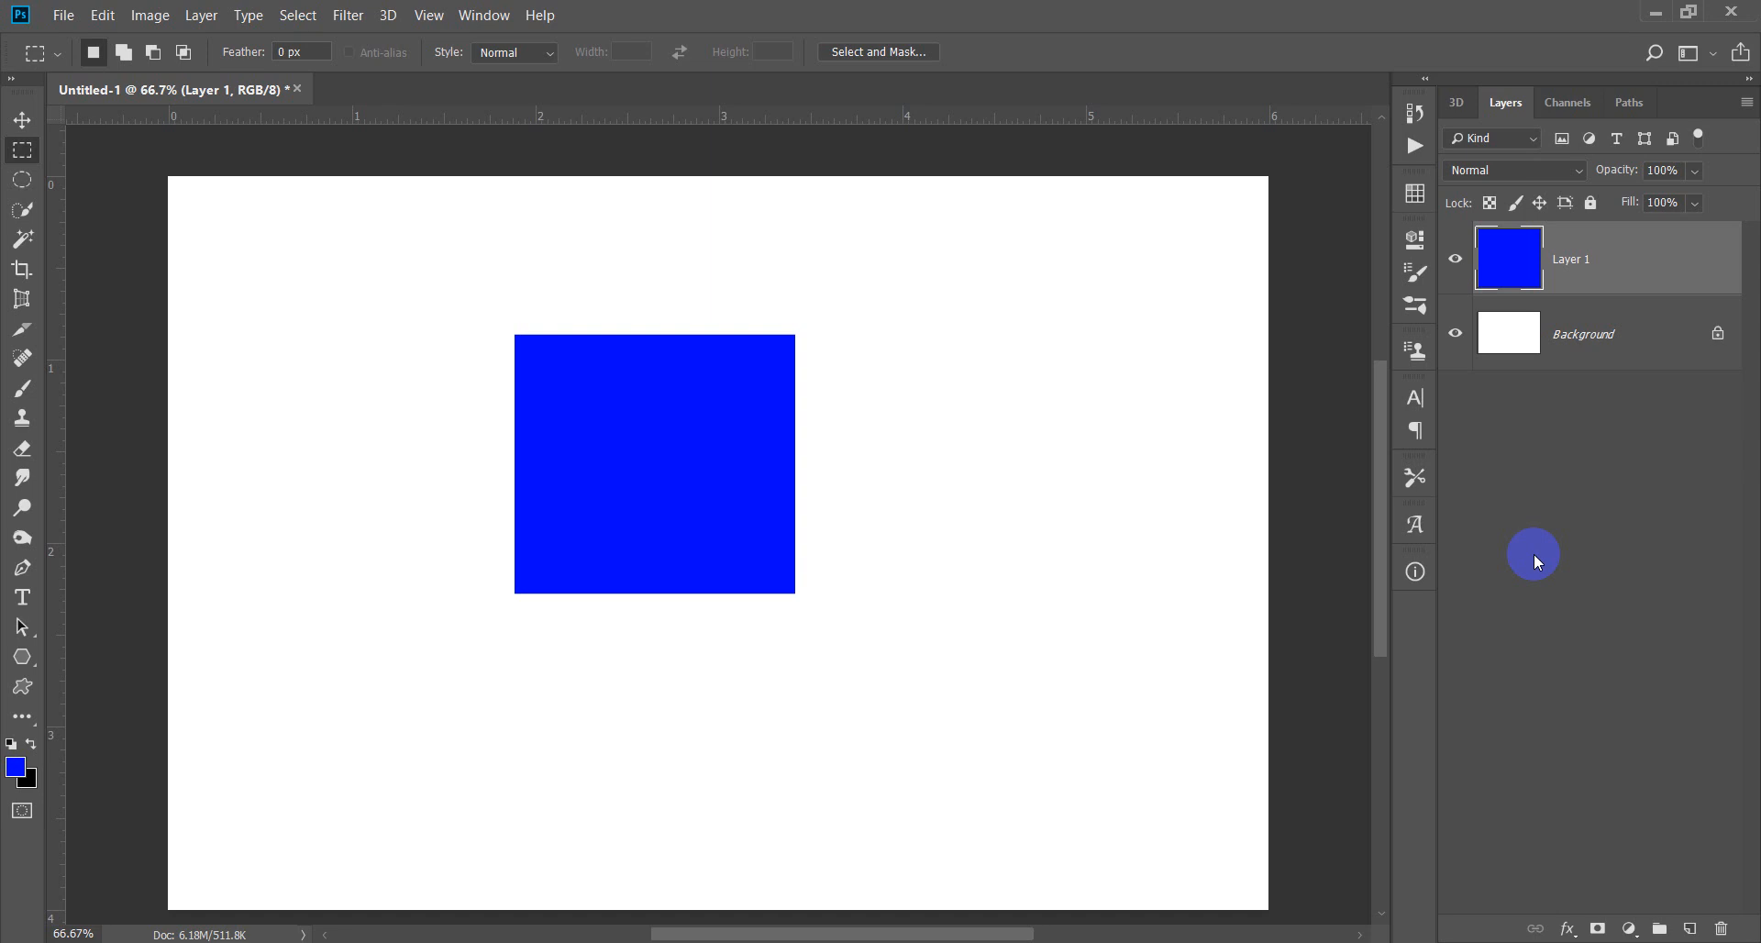
{"action": "key", "text": "slash"}
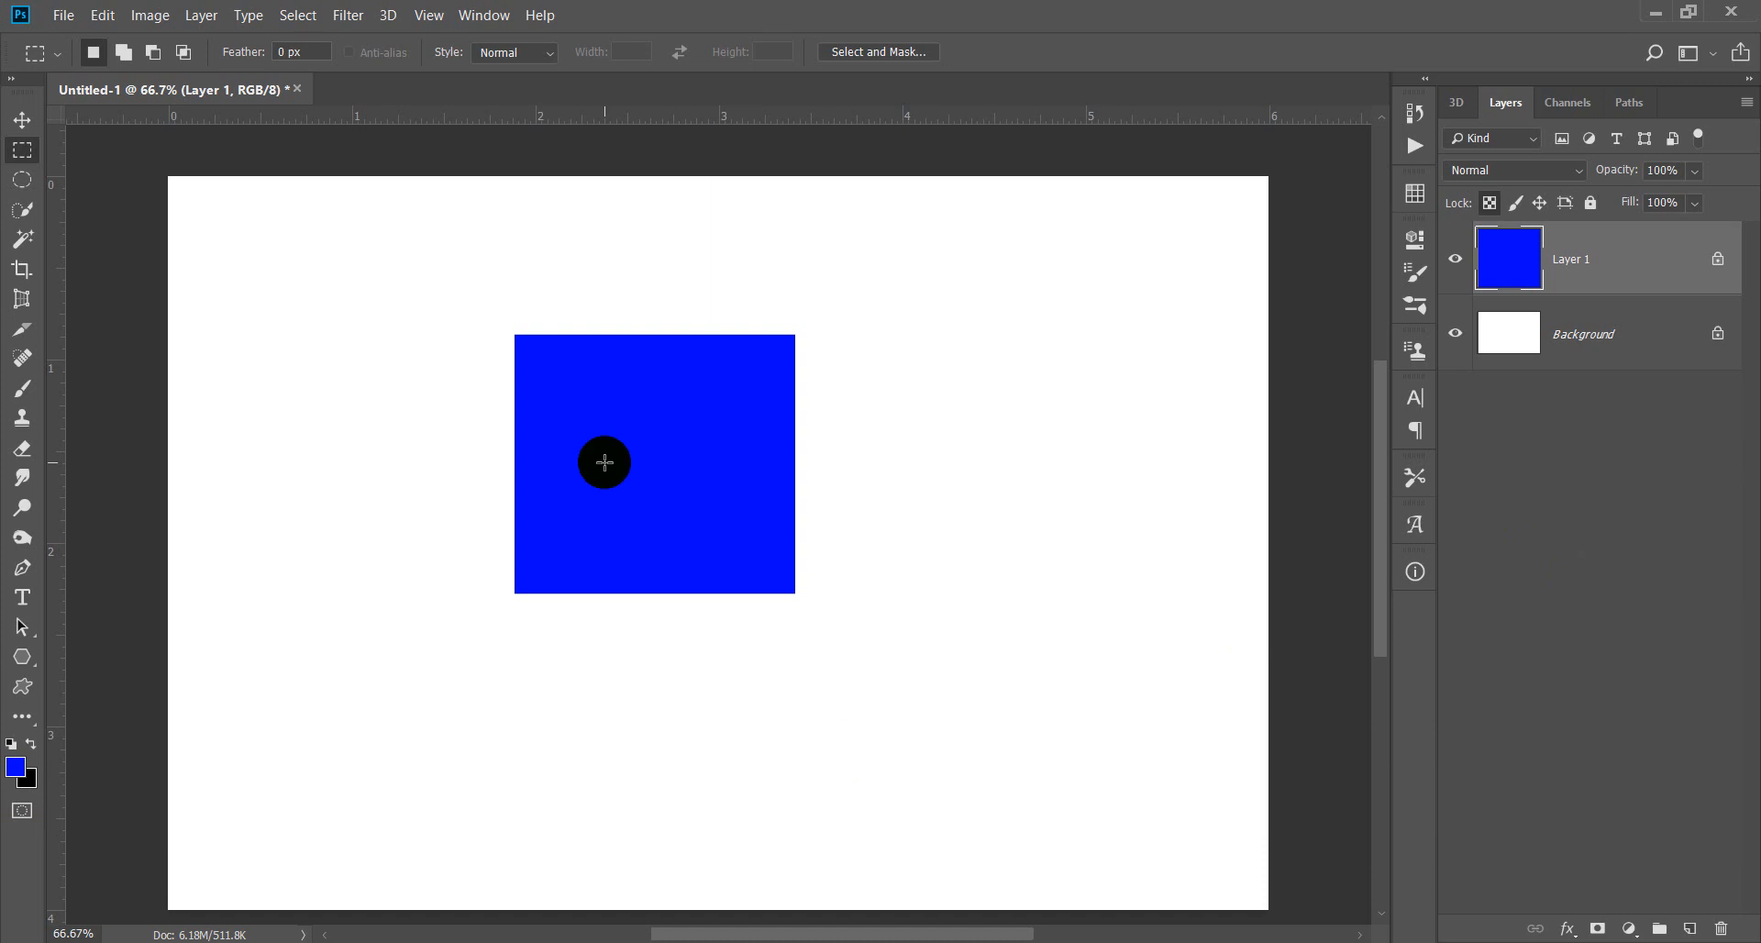
{"action": "key", "text": "ctrl+BackSpace"}
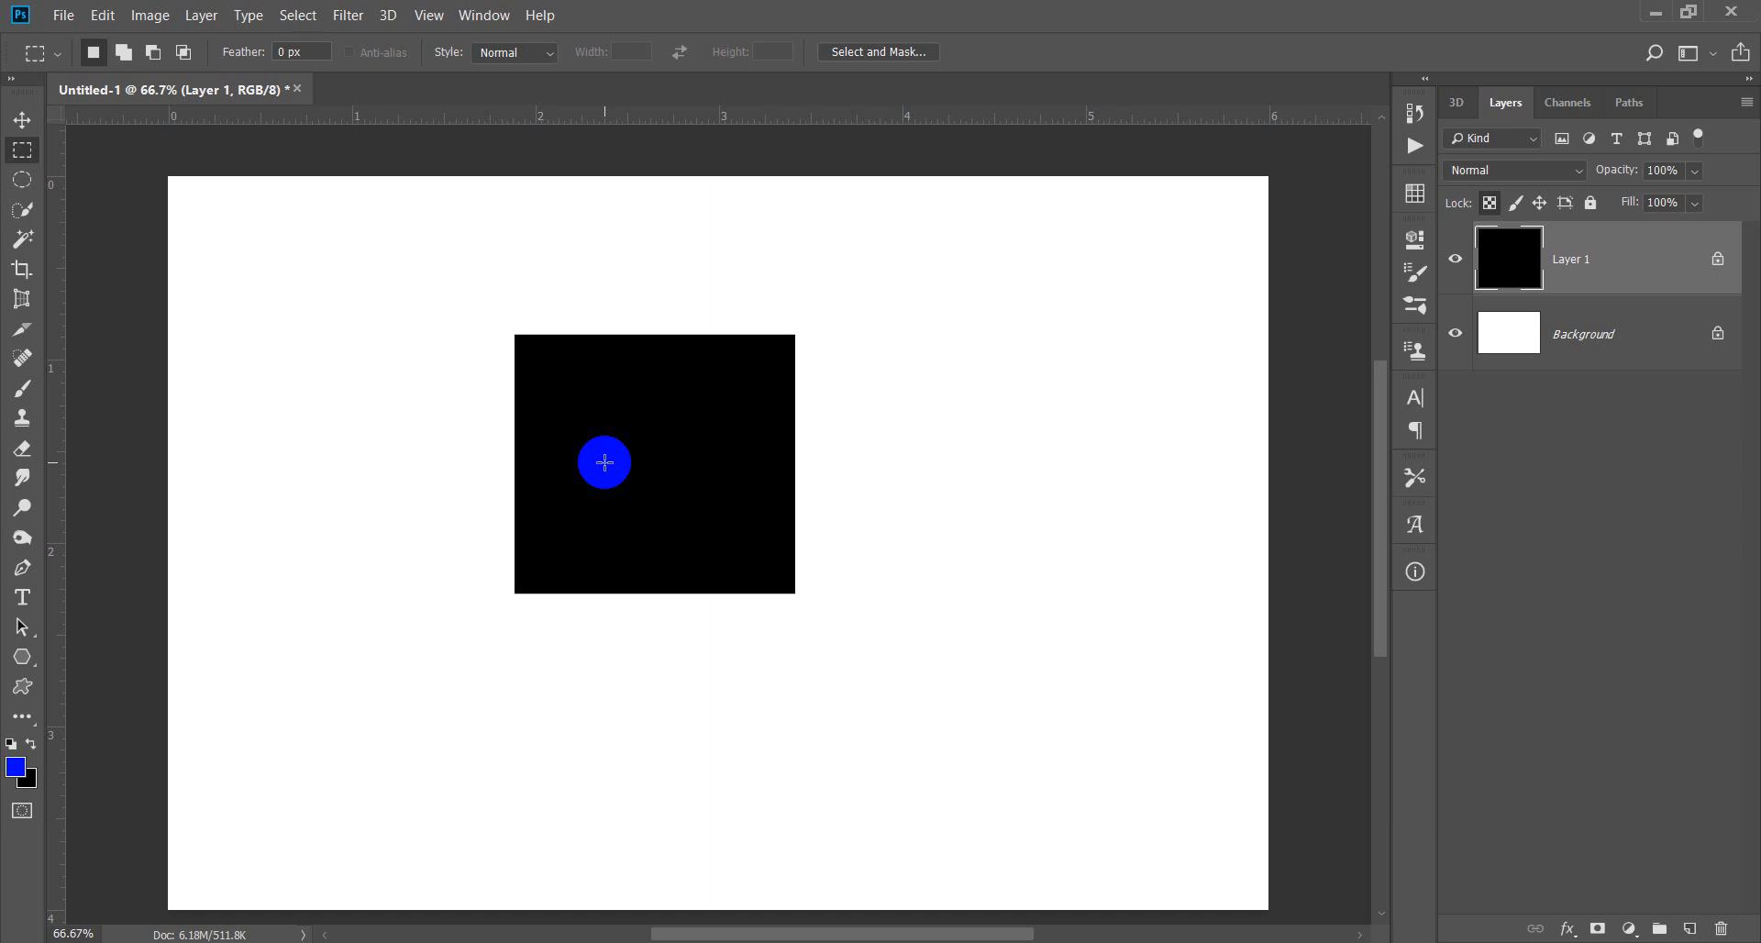
Unlock Layer 1's transparent pixels and fill its rectangle with foreground blue and with background black, preserving transparency in both fills.
{"action": "key", "text": "slash"}
{"action": "key", "text": "alt+shift+BackSpace"}
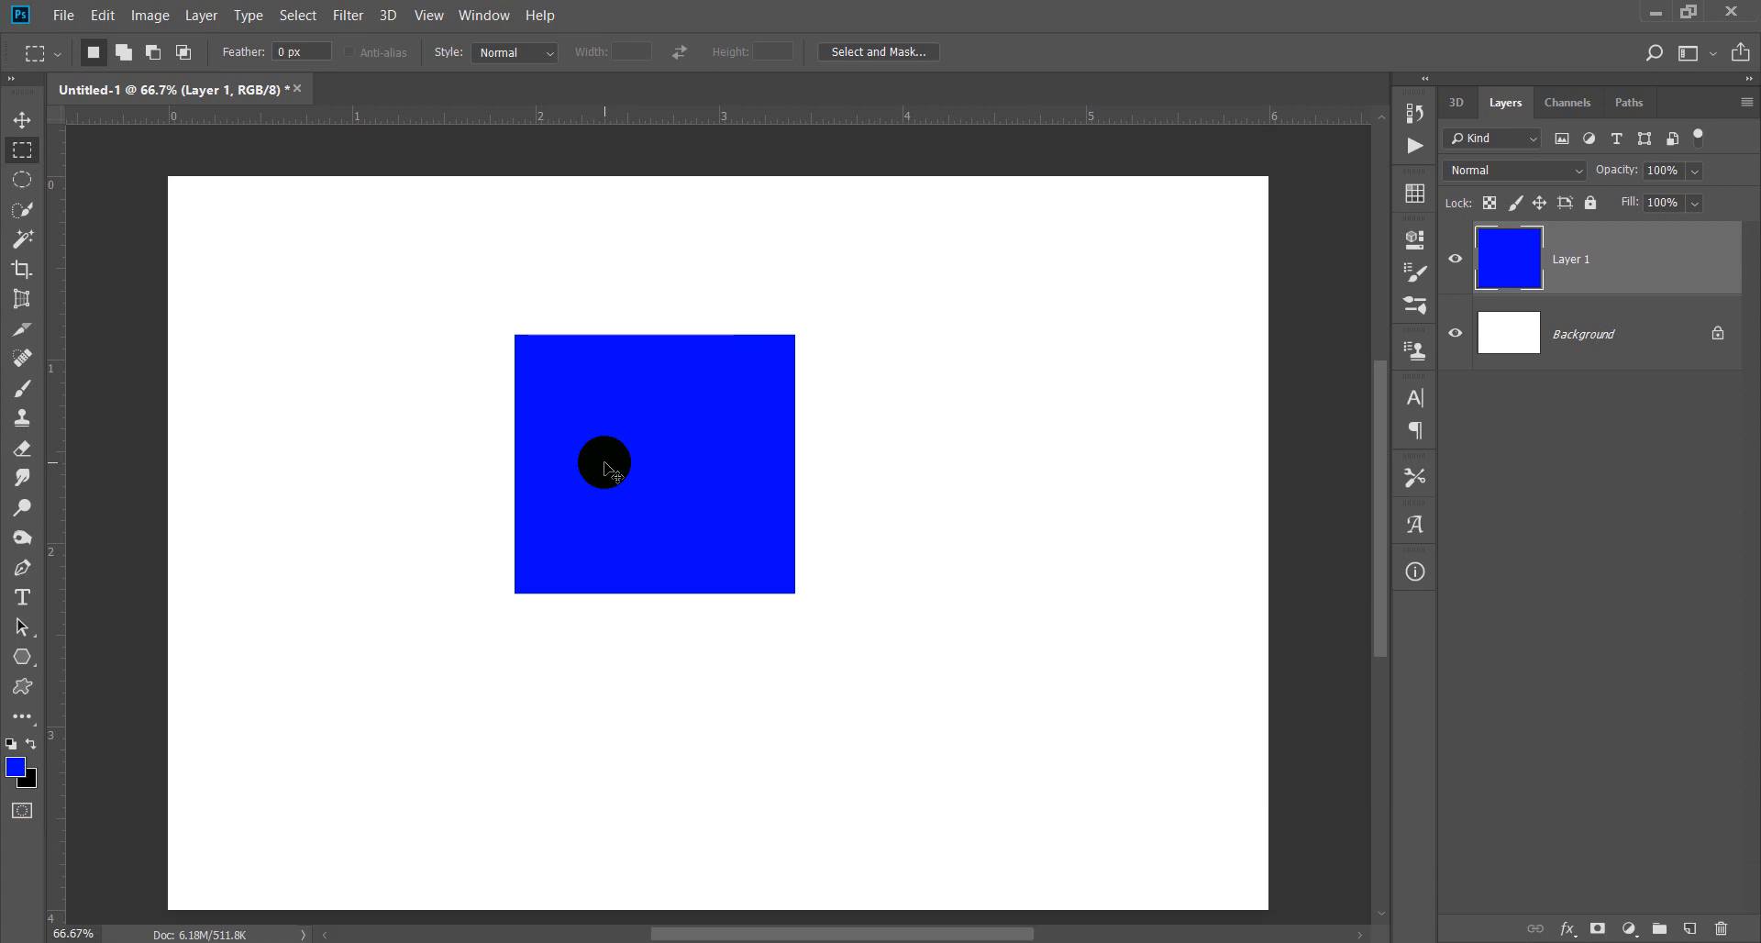
{"action": "key", "text": "ctrl+shift+BackSpace"}
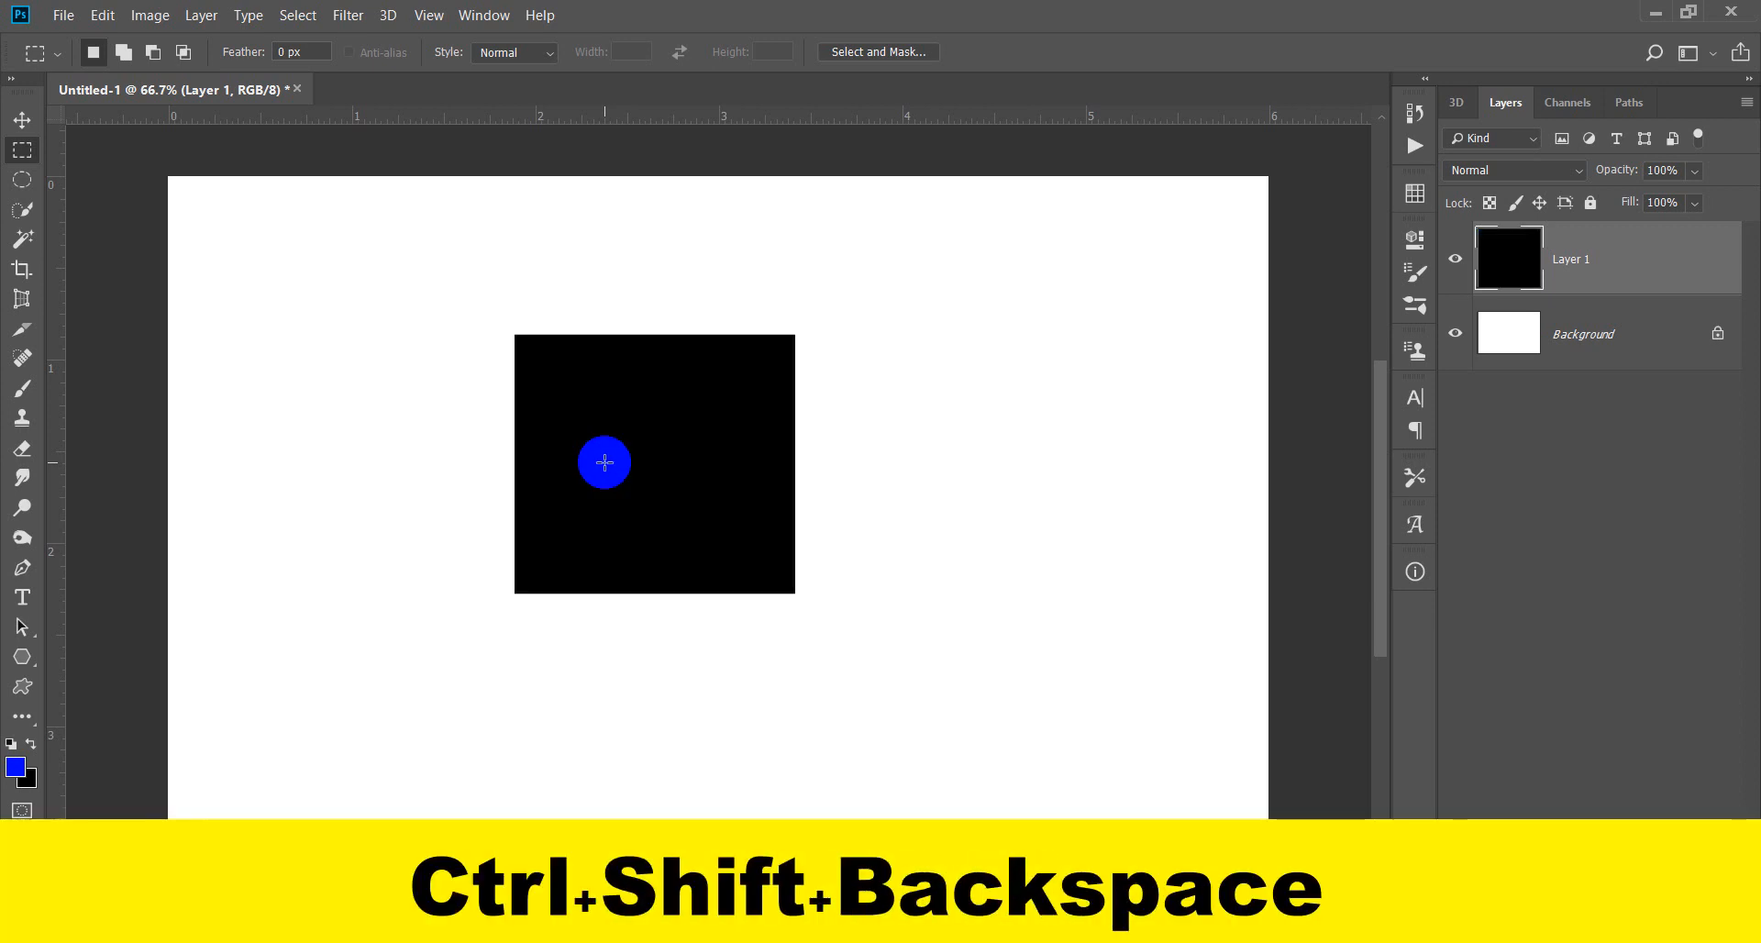